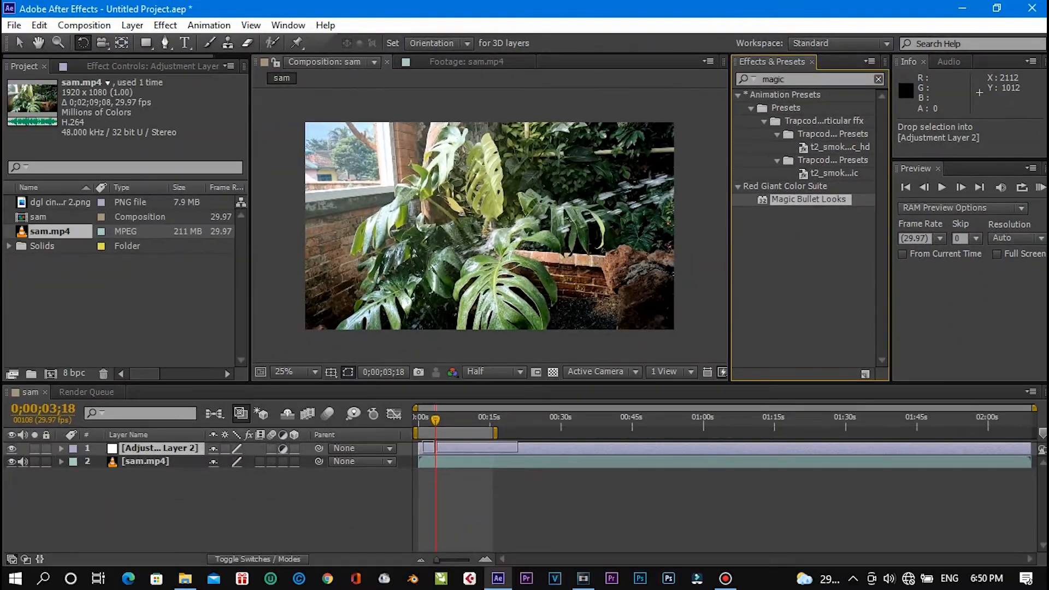
# Apply Magic Bullet Looks to Adjustment Layer 2 and add the Pop tool to the Post stage of its tool chain
pyautogui.moveTo(475, 447); pyautogui.dragTo(475, 446)
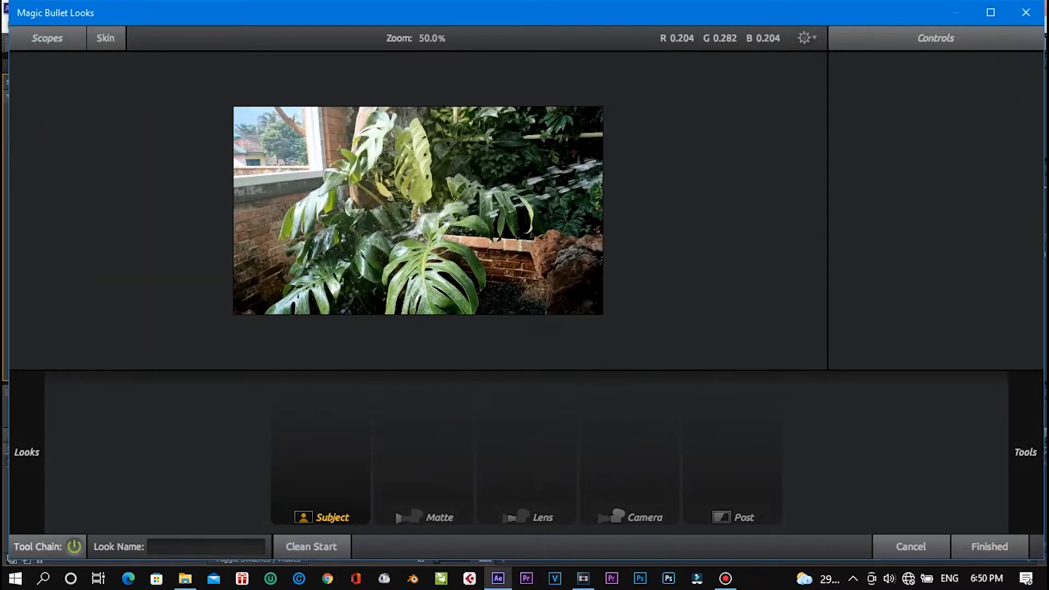
pyautogui.click(1025, 452)
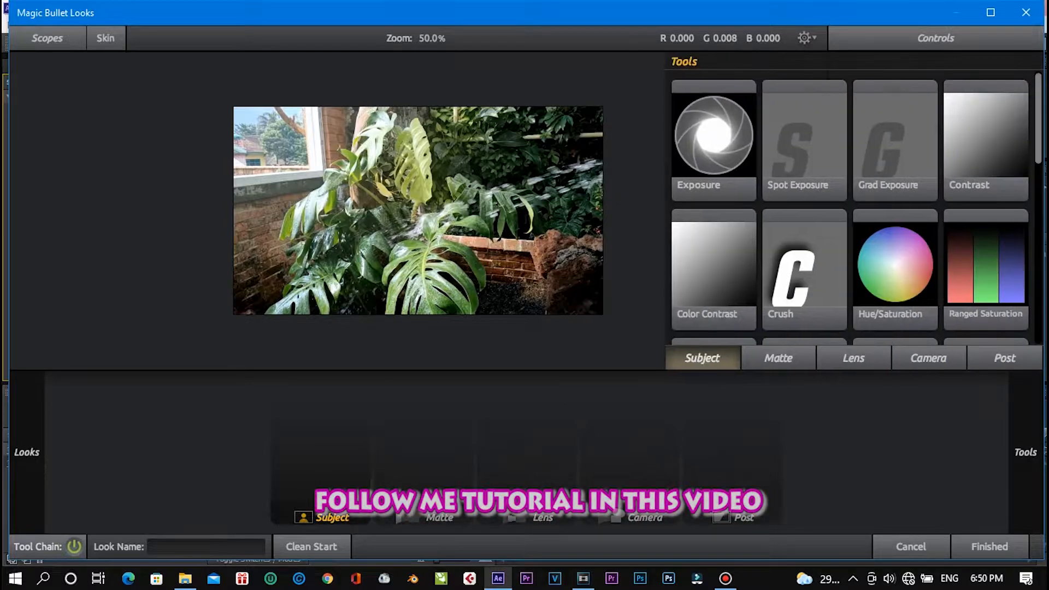
pyautogui.click(1004, 358)
pyautogui.scroll(-3, 851, 208)
pyautogui.scroll(1, 850, 207)
pyautogui.scroll(-3, 850, 207)
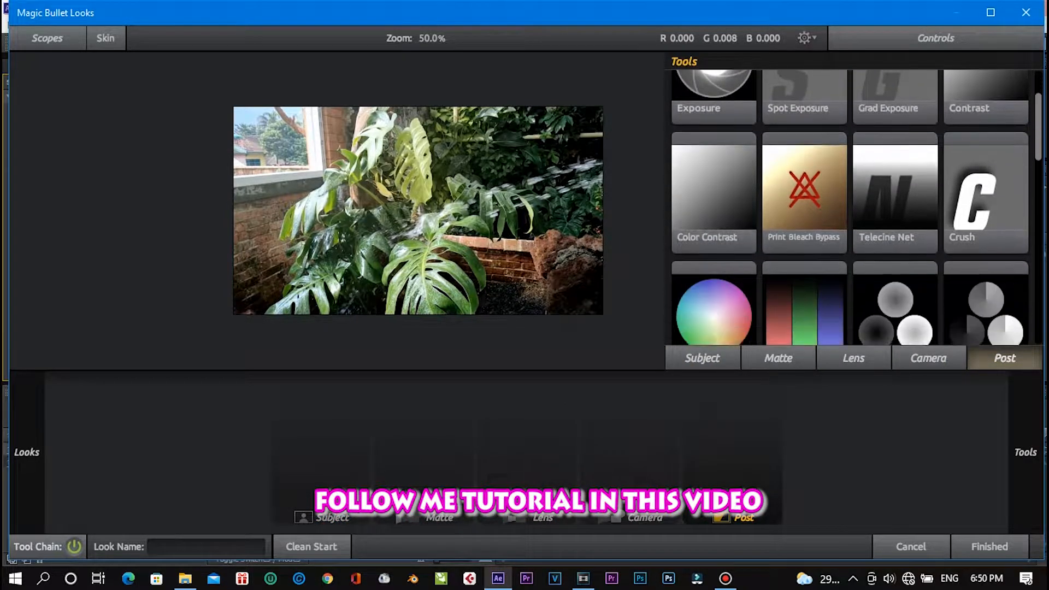
pyautogui.scroll(-4, 850, 208)
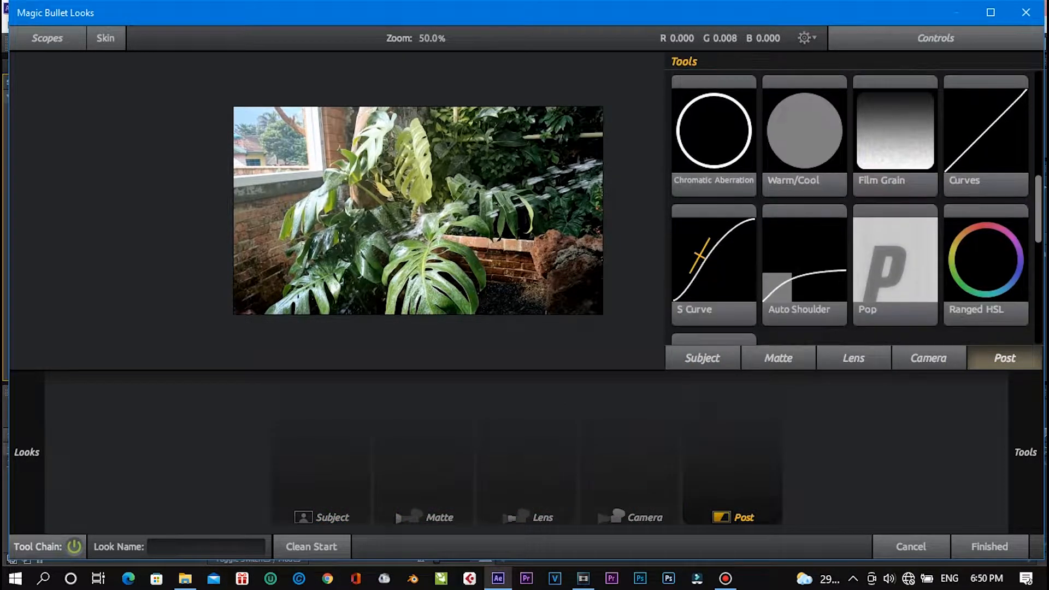
pyautogui.moveTo(894, 234); pyautogui.dragTo(714, 308)
pyautogui.moveTo(702, 364); pyautogui.dragTo(709, 437)
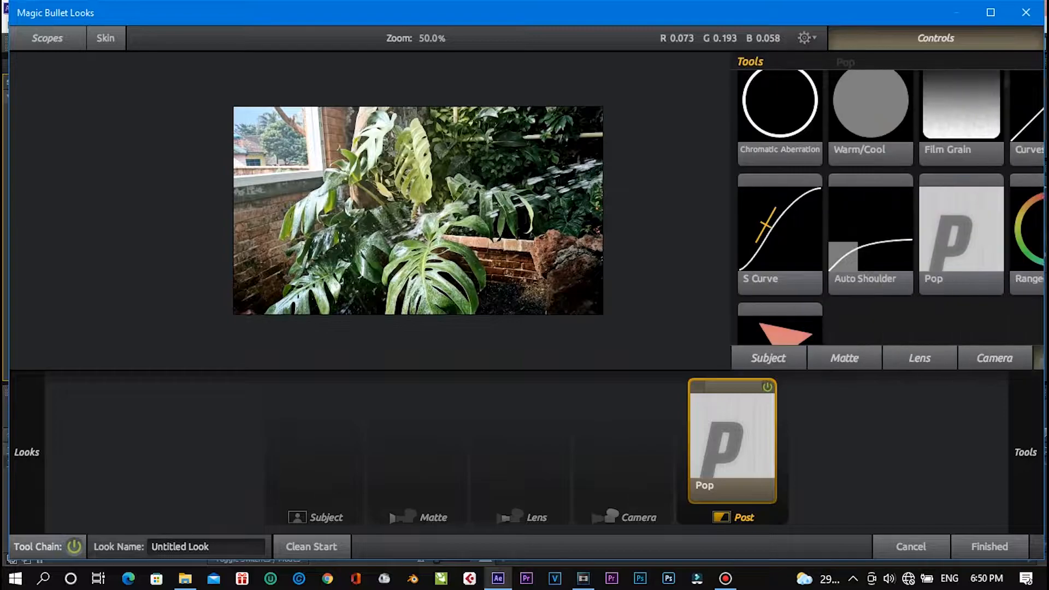
# Add the Contrast tool ahead of Pop in the Post stage and adjust its Contrast value
pyautogui.scroll(5, 850, 208)
pyautogui.scroll(2, 850, 207)
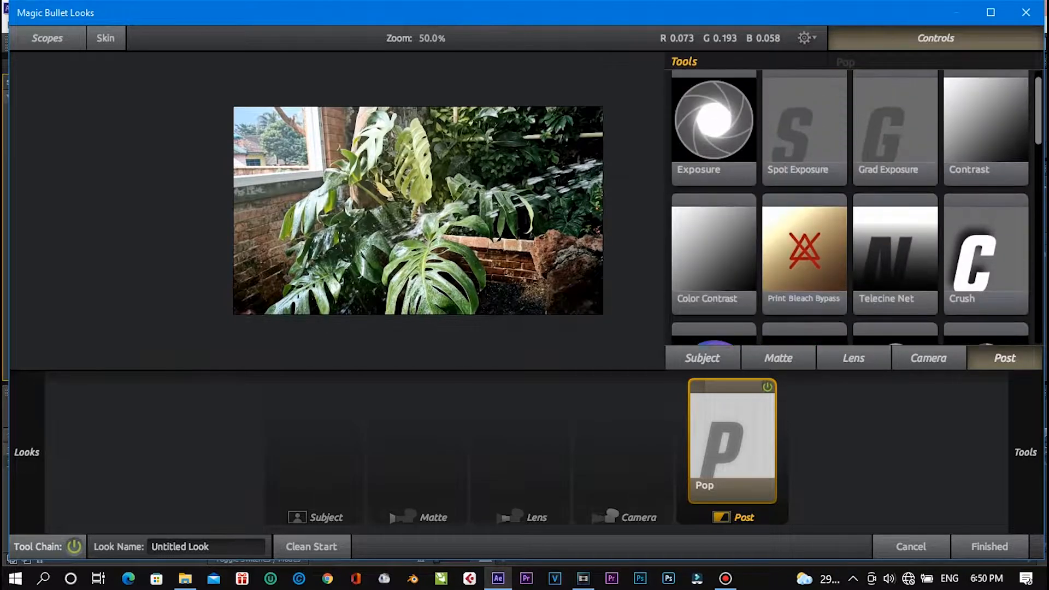
pyautogui.moveTo(986, 140)
pyautogui.mouseDown()
pyautogui.moveTo(798, 205)
pyautogui.moveTo(594, 448)
pyautogui.moveTo(648, 439)
pyautogui.mouseUp()
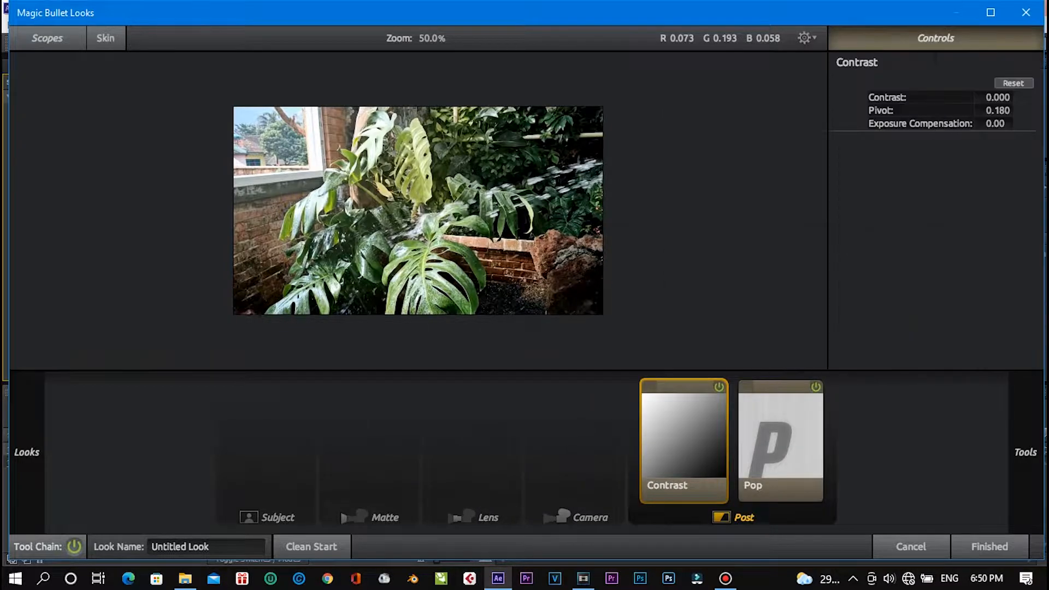
pyautogui.moveTo(994, 97); pyautogui.dragTo(977, 97)
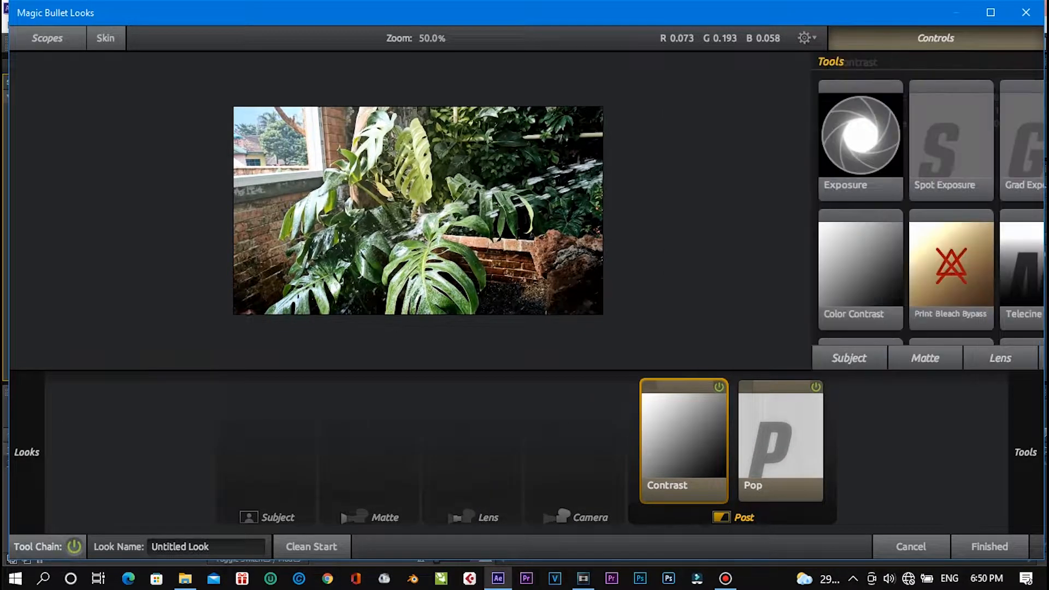
# Add the Exposure tool to the Camera stage and give it a slightly negative Stops value
pyautogui.moveTo(1025, 452)
pyautogui.scroll(-3, 850, 208)
pyautogui.scroll(5, 856, 207)
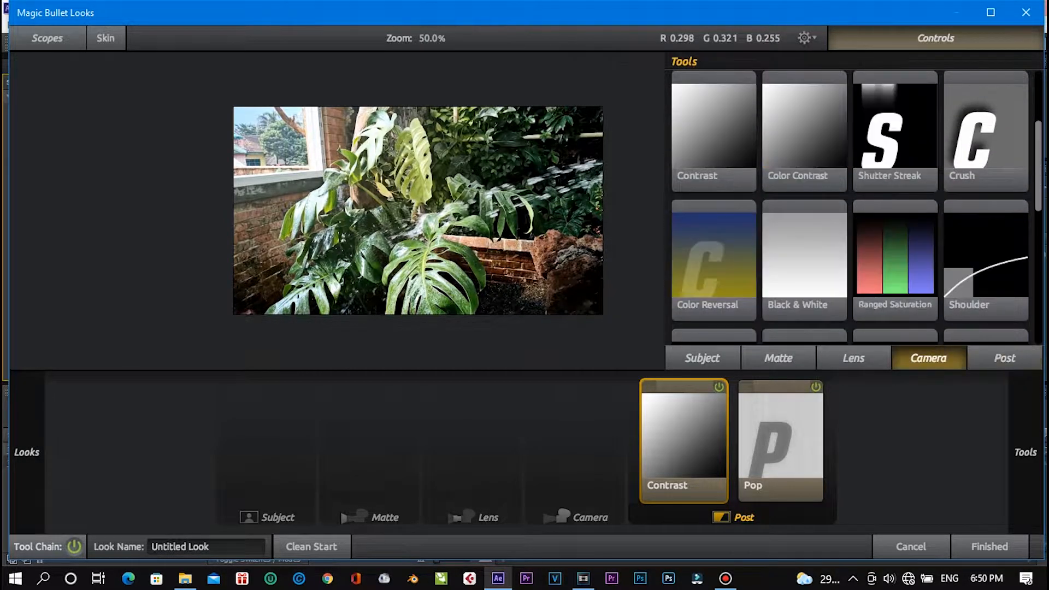
pyautogui.scroll(-10, 857, 208)
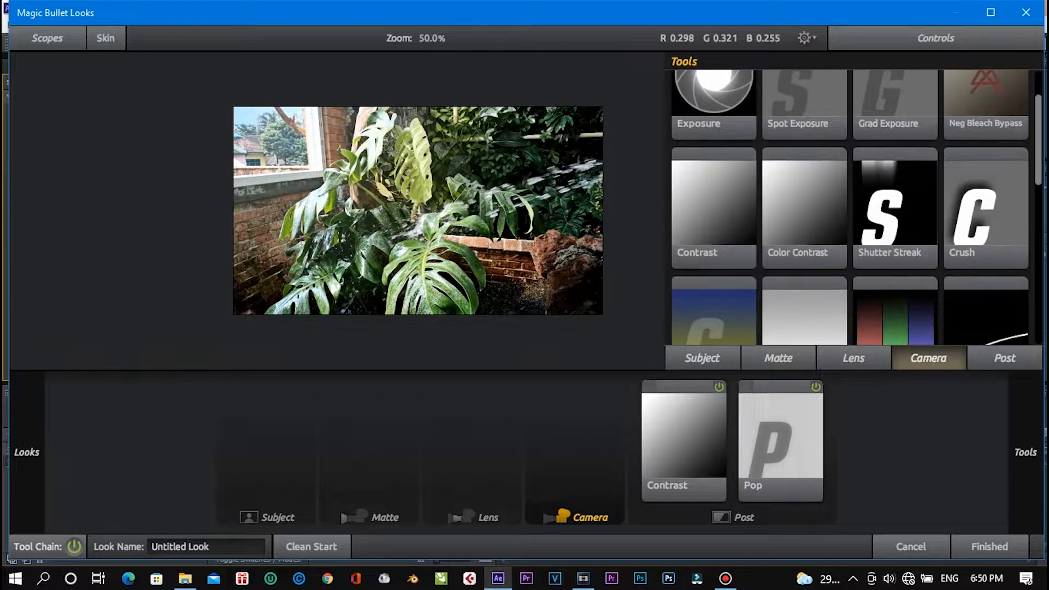
pyautogui.scroll(8, 856, 208)
pyautogui.moveTo(713, 137); pyautogui.dragTo(568, 453)
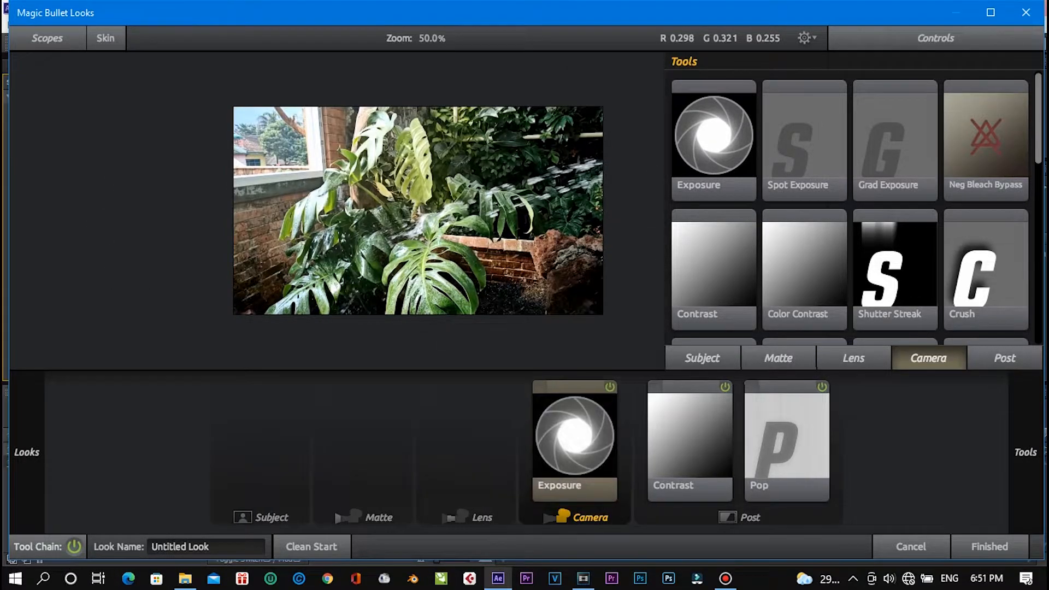
pyautogui.moveTo(991, 97)
pyautogui.mouseDown()
pyautogui.moveTo(1017, 97)
pyautogui.moveTo(923, 98)
pyautogui.moveTo(992, 98)
pyautogui.mouseUp()
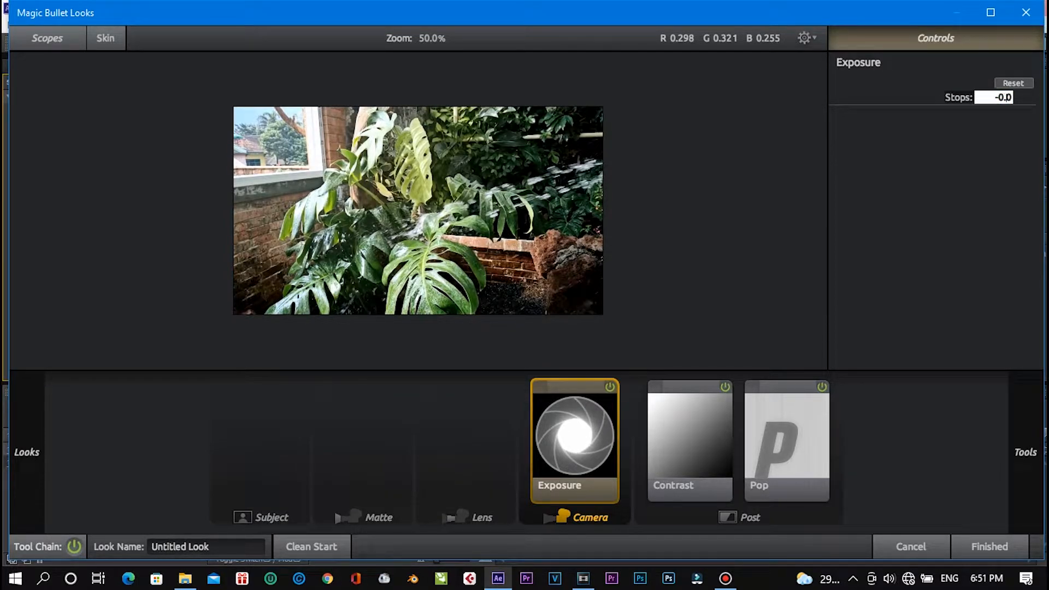
pyautogui.press('Return')
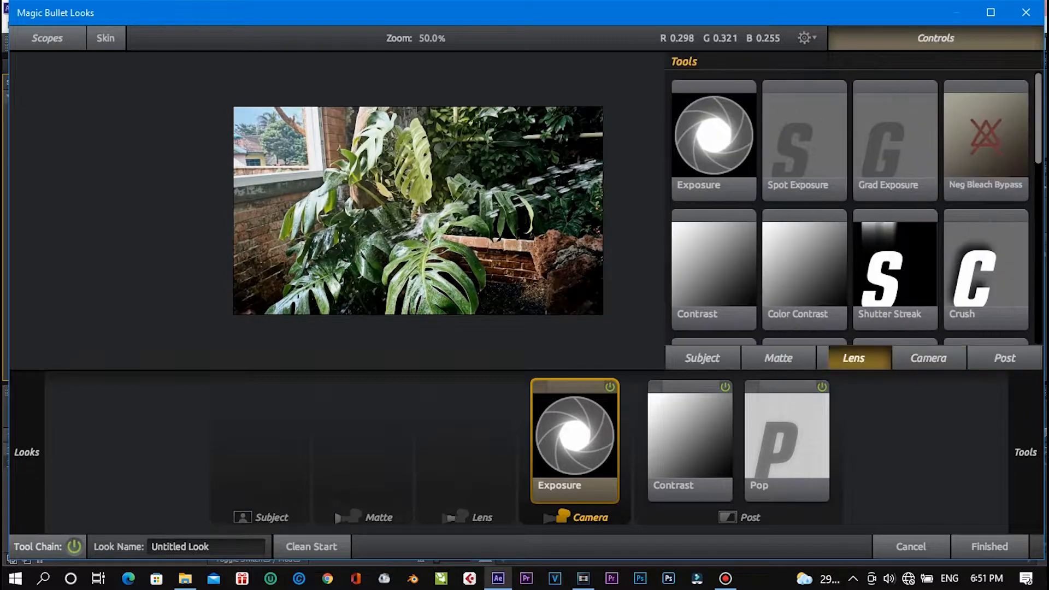
# Add the Edge Softness tool to the Lens stage of the tool chain
pyautogui.click(853, 358)
pyautogui.scroll(-2, 985, 229)
pyautogui.moveTo(896, 240); pyautogui.dragTo(469, 437)
# Enlarge the Edge Softness ellipse around the picture to a radius of about 1.26 and an aspect of about 1.34
pyautogui.scroll(-2, 418, 211)
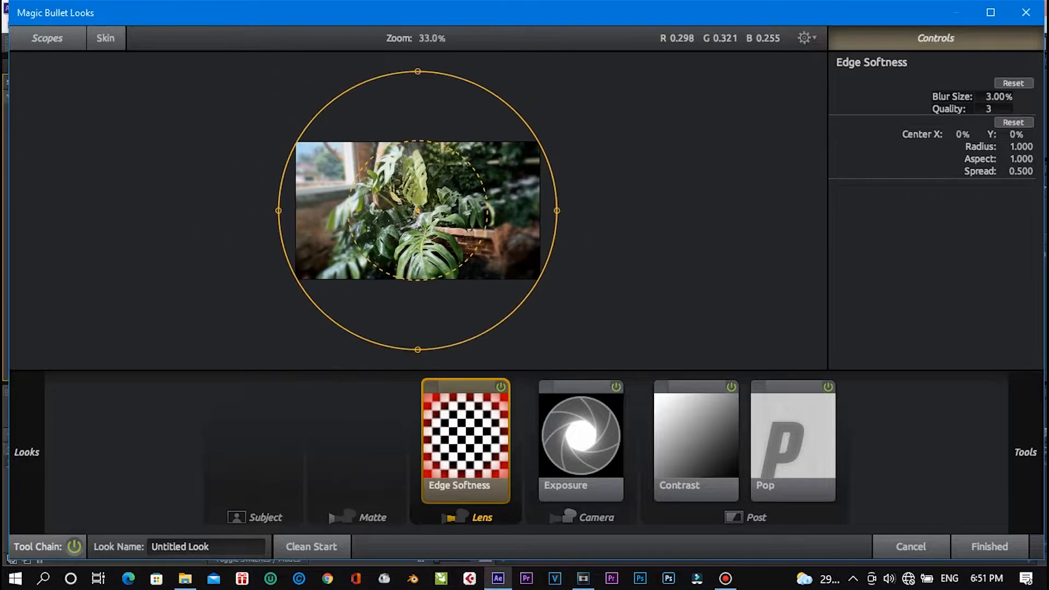
pyautogui.moveTo(530, 211); pyautogui.dragTo(637, 210)
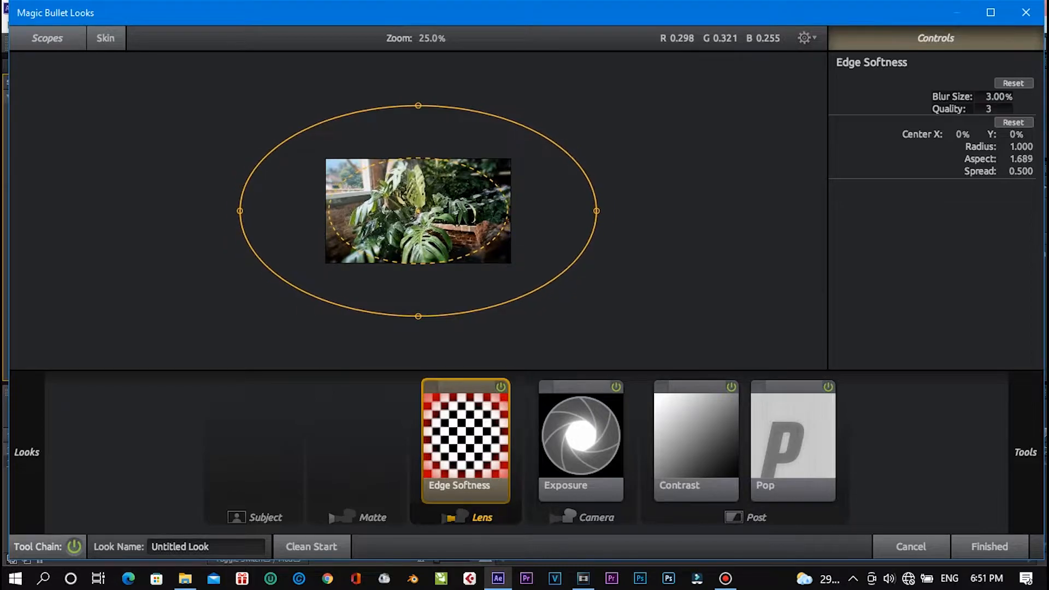
pyautogui.scroll(-1, 418, 210)
pyautogui.moveTo(417, 291); pyautogui.dragTo(418, 312)
pyautogui.scroll(7, 418, 211)
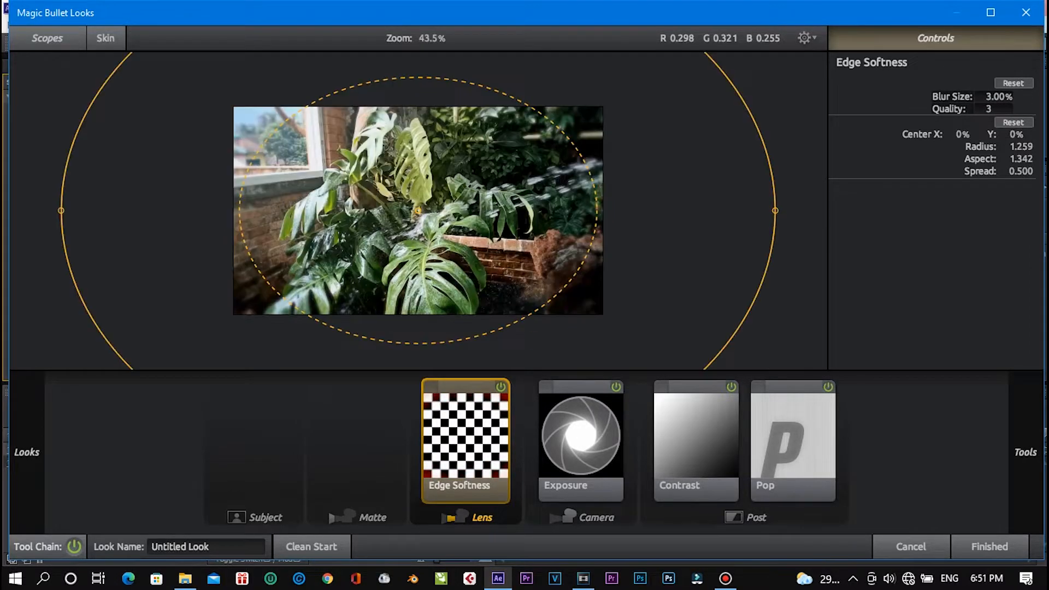
pyautogui.scroll(-1, 418, 211)
# Add the Vignette tool ahead of Edge Softness in the Lens stage and reshape it to radius about 1.11 and aspect about 1.10
pyautogui.moveTo(1025, 452)
pyautogui.moveTo(966, 101); pyautogui.dragTo(465, 434)
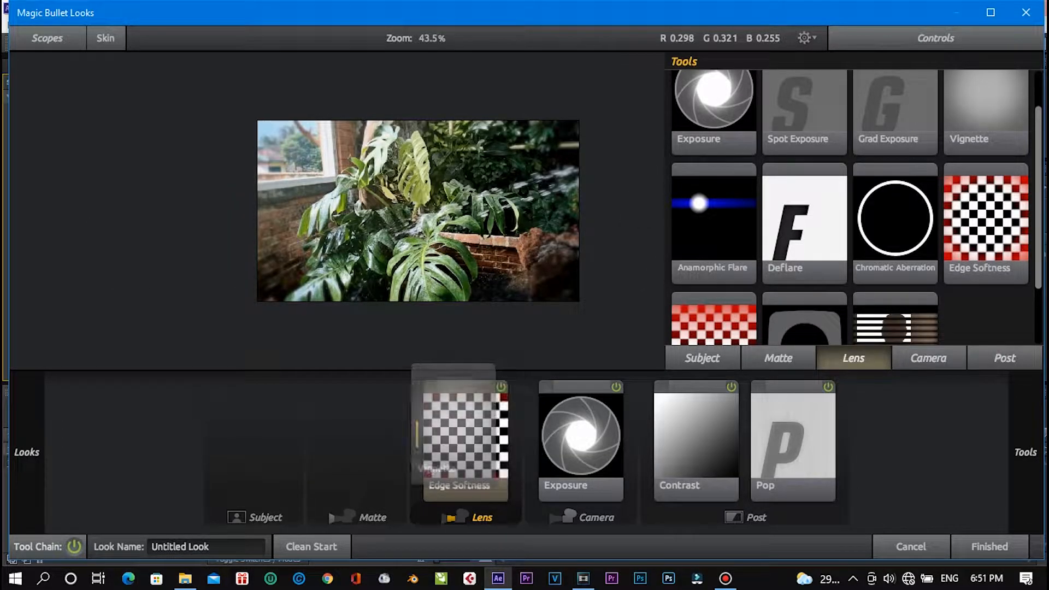
pyautogui.moveTo(426, 391); pyautogui.dragTo(421, 415)
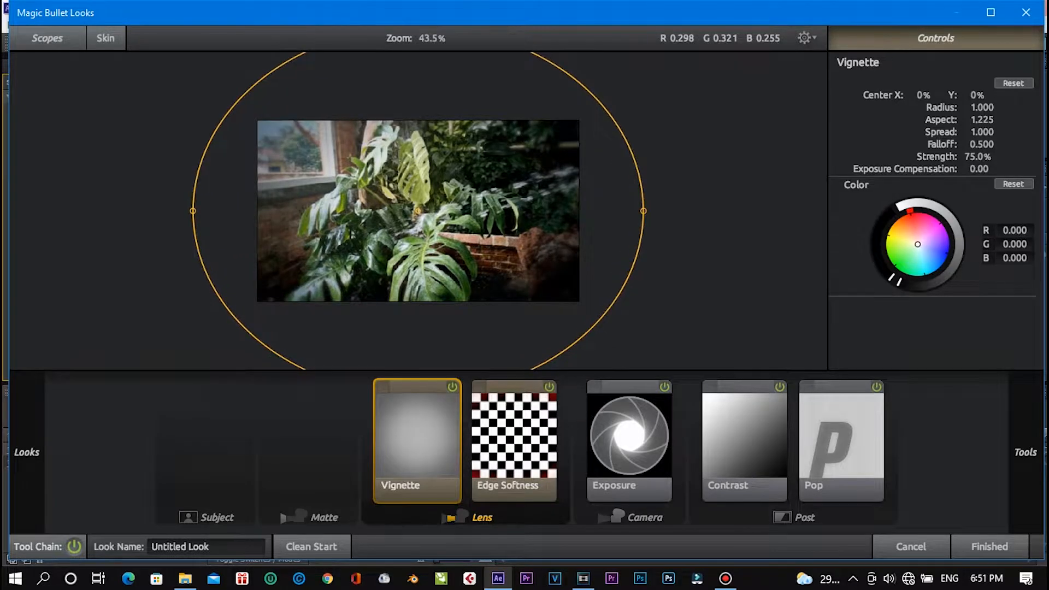
pyautogui.scroll(-3, 418, 211)
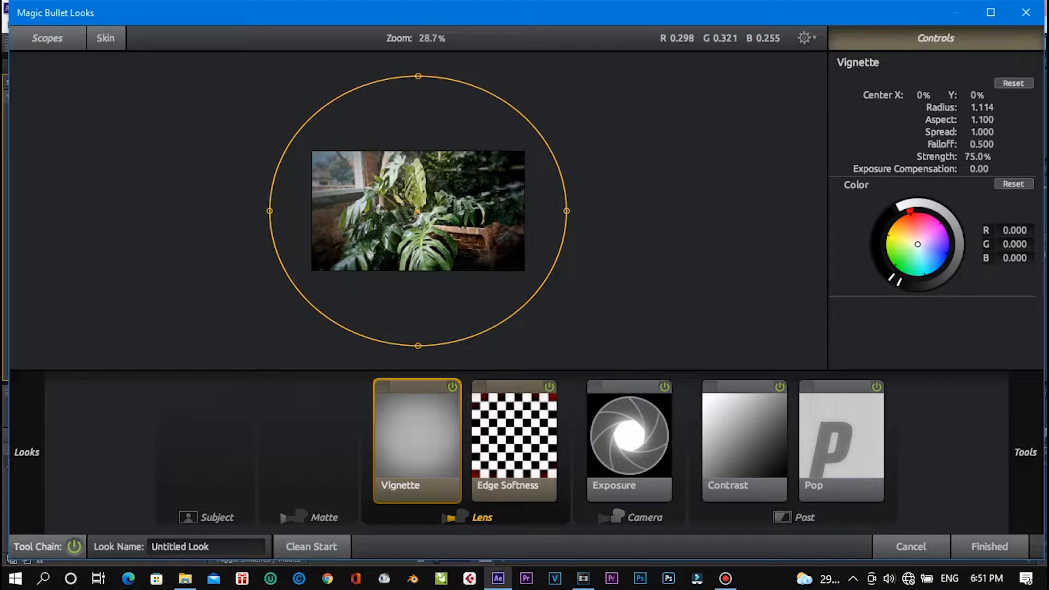
pyautogui.scroll(1, 418, 210)
# Add the Deflare tool ahead of Vignette in the Lens stage and inspect the image closely
pyautogui.moveTo(1025, 451)
pyautogui.scroll(1, 849, 208)
pyautogui.scroll(-2, 849, 207)
pyautogui.scroll(1, 867, 180)
pyautogui.moveTo(804, 141); pyautogui.dragTo(795, 186)
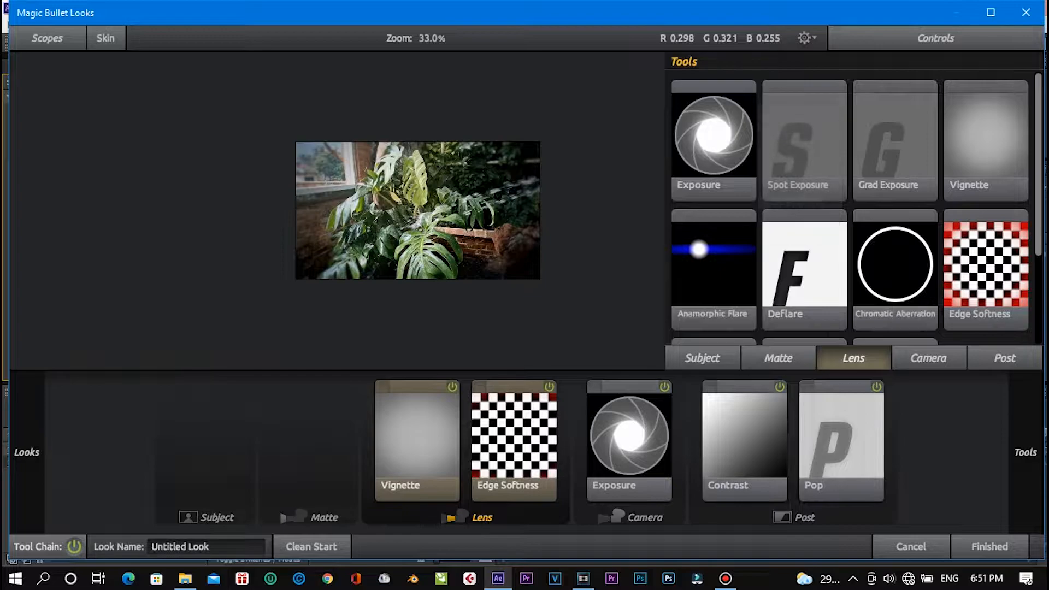
pyautogui.moveTo(787, 268); pyautogui.dragTo(348, 440)
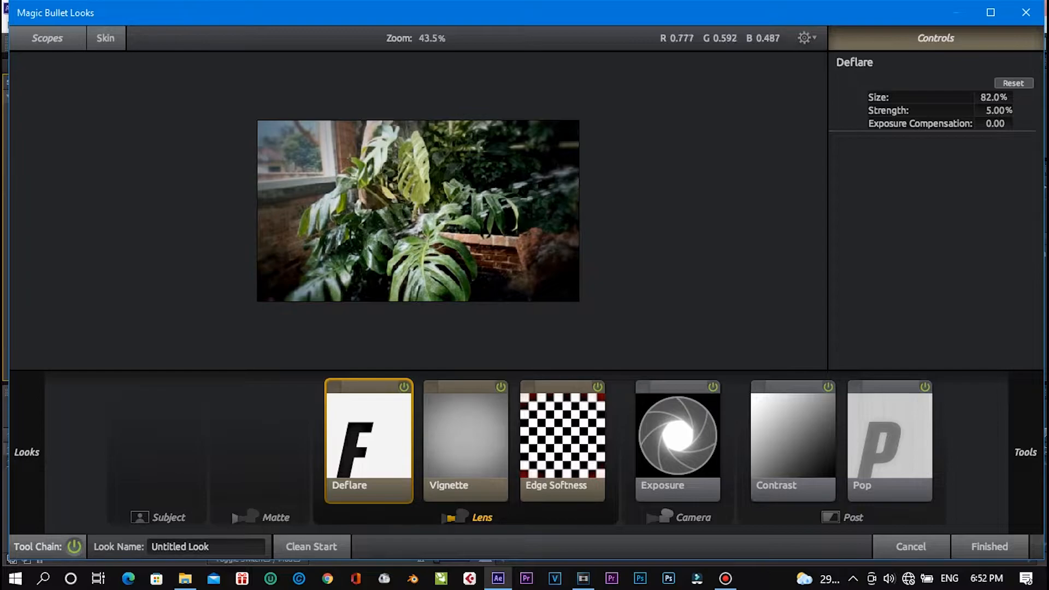
pyautogui.scroll(5, 418, 211)
pyautogui.scroll(-5, 418, 210)
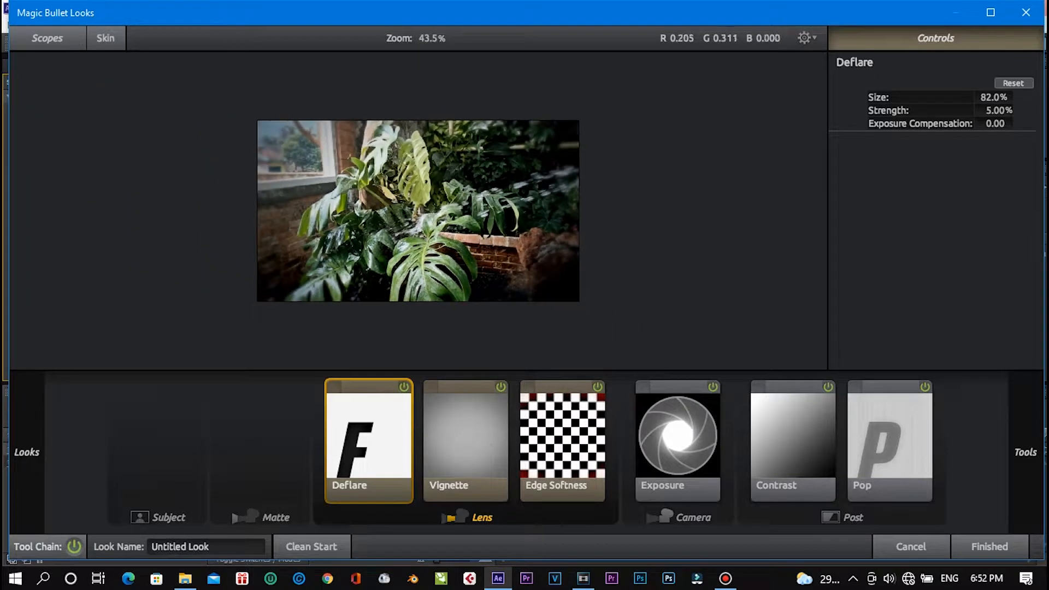
# Add an Exposure tool to the Matte stage, set its Stops to -0.20, and inspect the image closely
pyautogui.moveTo(1025, 452)
pyautogui.scroll(-3, 852, 208)
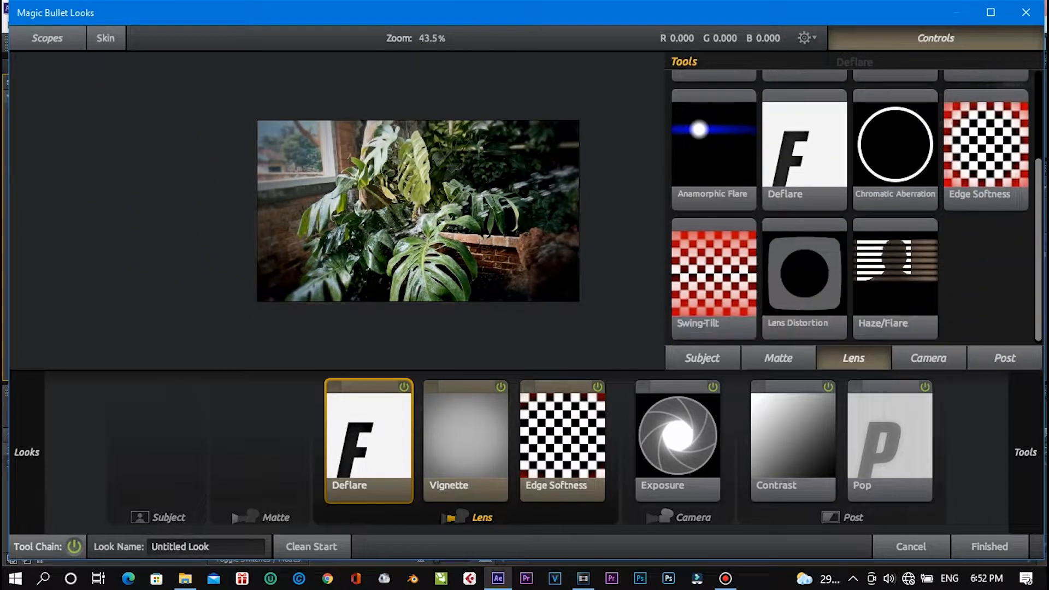
pyautogui.click(778, 357)
pyautogui.scroll(3, 853, 207)
pyautogui.moveTo(713, 137); pyautogui.dragTo(260, 434)
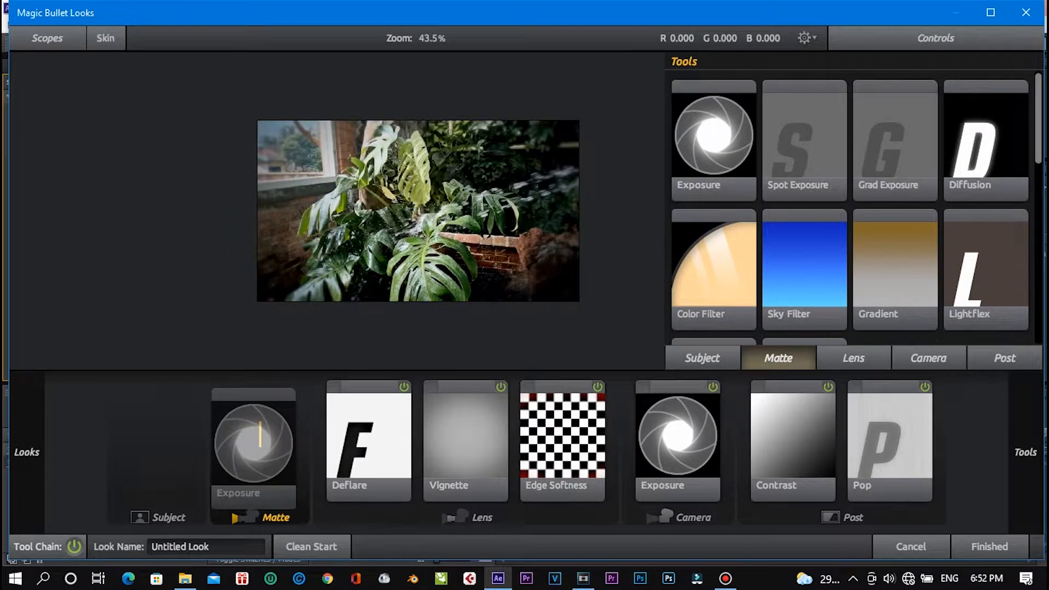
pyautogui.moveTo(993, 97)
pyautogui.mouseDown()
pyautogui.moveTo(1034, 97)
pyautogui.moveTo(960, 97)
pyautogui.moveTo(988, 97)
pyautogui.mouseUp()
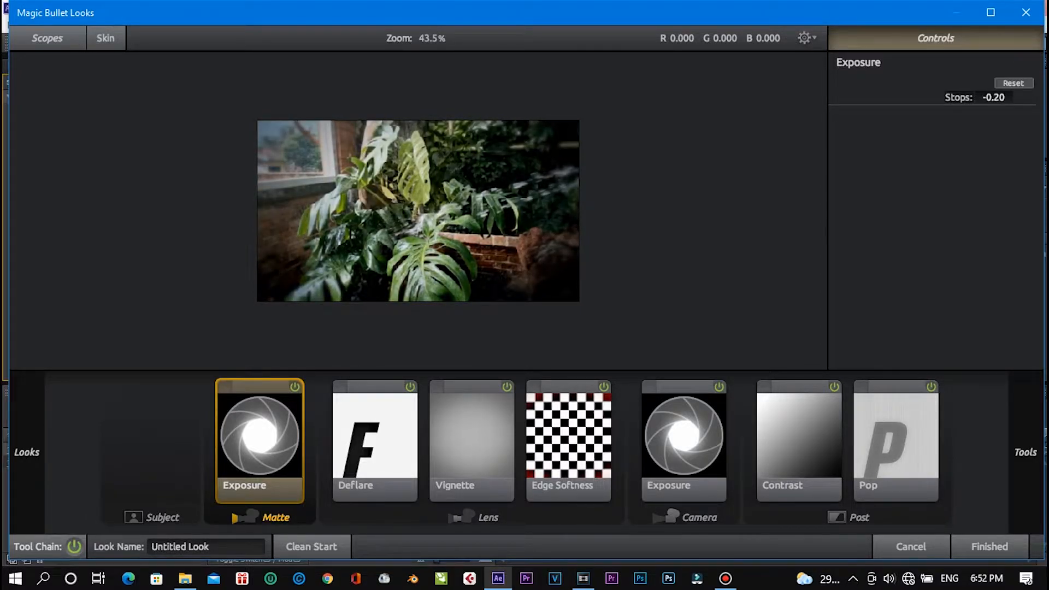
pyautogui.scroll(2, 418, 212)
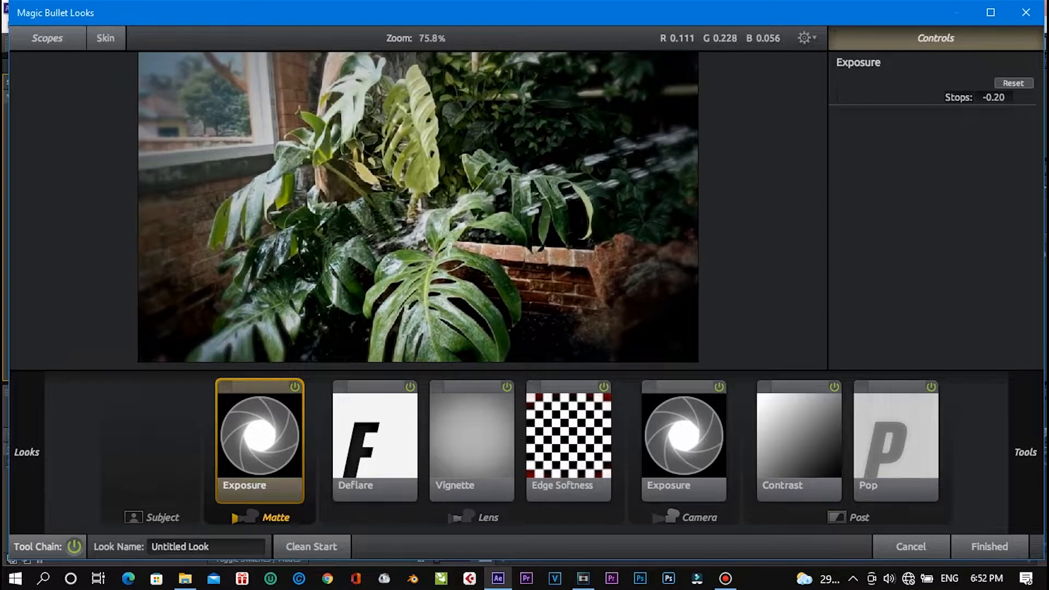
pyautogui.scroll(-3, 418, 207)
# Add the Fill Light tool to the Subject stage of the tool chain
pyautogui.moveTo(1025, 452)
pyautogui.scroll(-4, 852, 208)
pyautogui.click(702, 358)
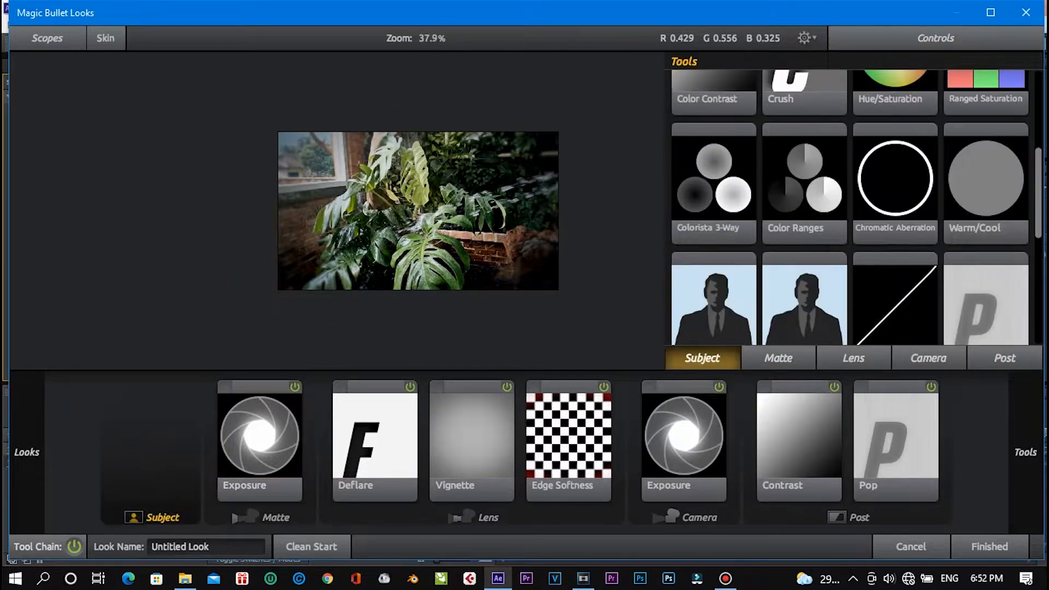
pyautogui.scroll(-3, 852, 208)
pyautogui.moveTo(713, 202); pyautogui.dragTo(151, 441)
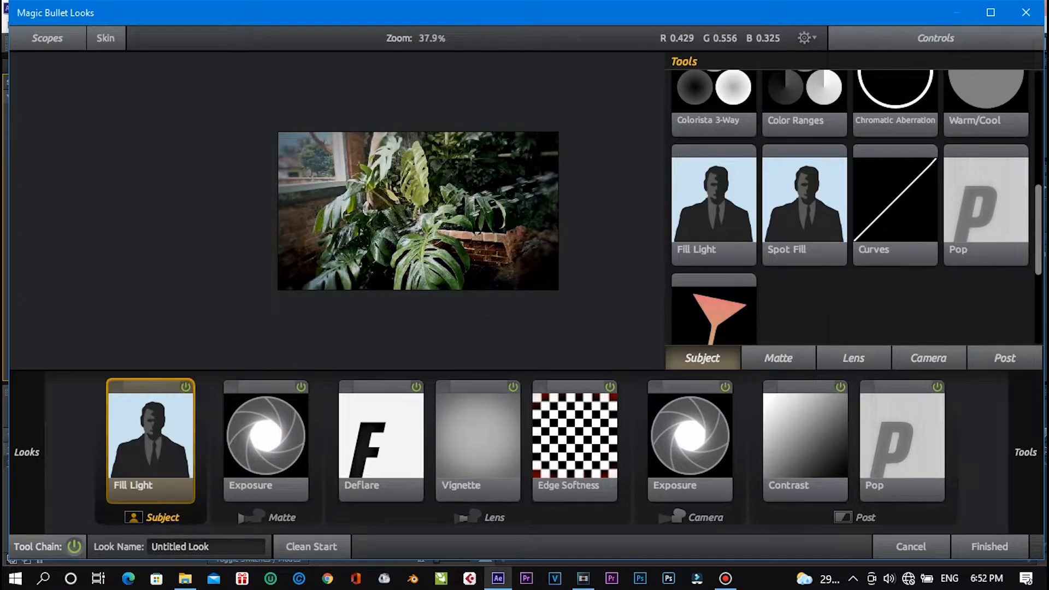
# Set the Fill Light's Fill amount to 2.00% and check the image up close
pyautogui.moveTo(999, 97)
pyautogui.mouseDown()
pyautogui.moveTo(1020, 97)
pyautogui.moveTo(979, 97)
pyautogui.moveTo(993, 96)
pyautogui.mouseUp()
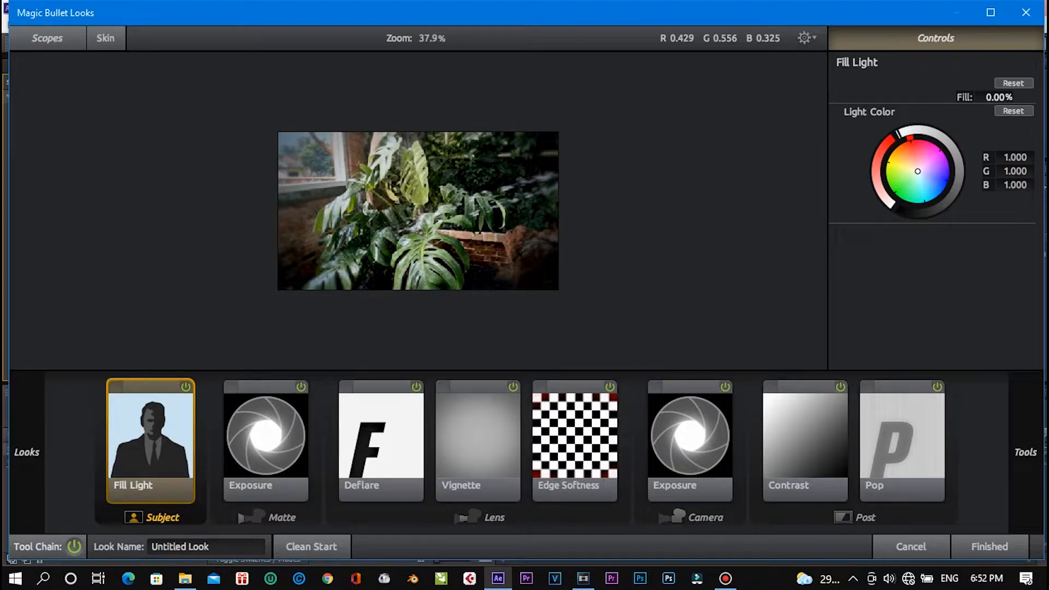
pyautogui.moveTo(998, 96)
pyautogui.mouseDown()
pyautogui.moveTo(1036, 97)
pyautogui.moveTo(1002, 97)
pyautogui.mouseUp()
pyautogui.moveTo(999, 96); pyautogui.dragTo(1018, 97)
pyautogui.scroll(3, 418, 210)
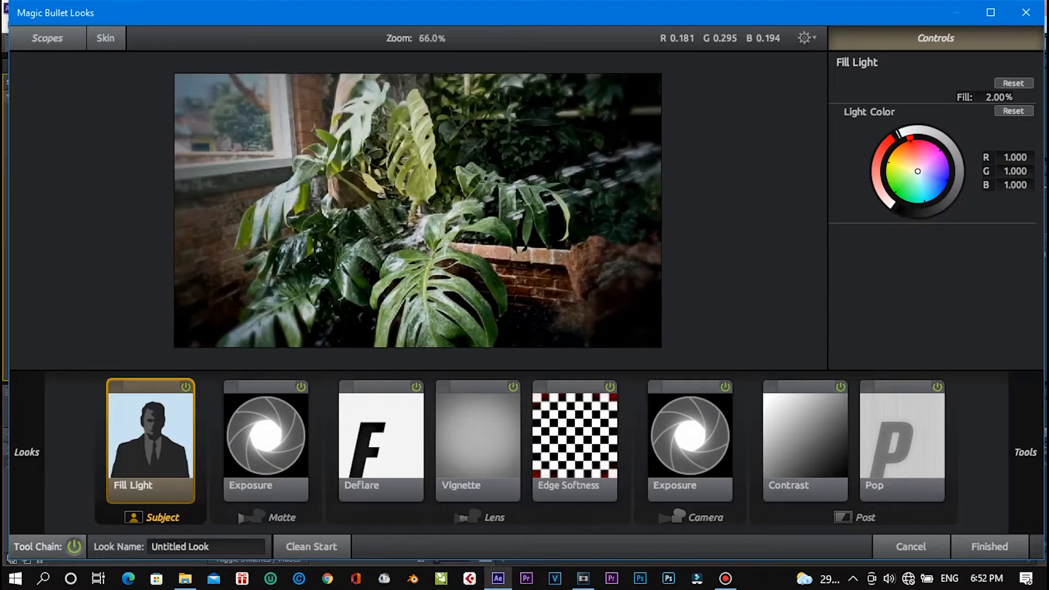
pyautogui.scroll(-4, 418, 210)
pyautogui.scroll(3, 418, 211)
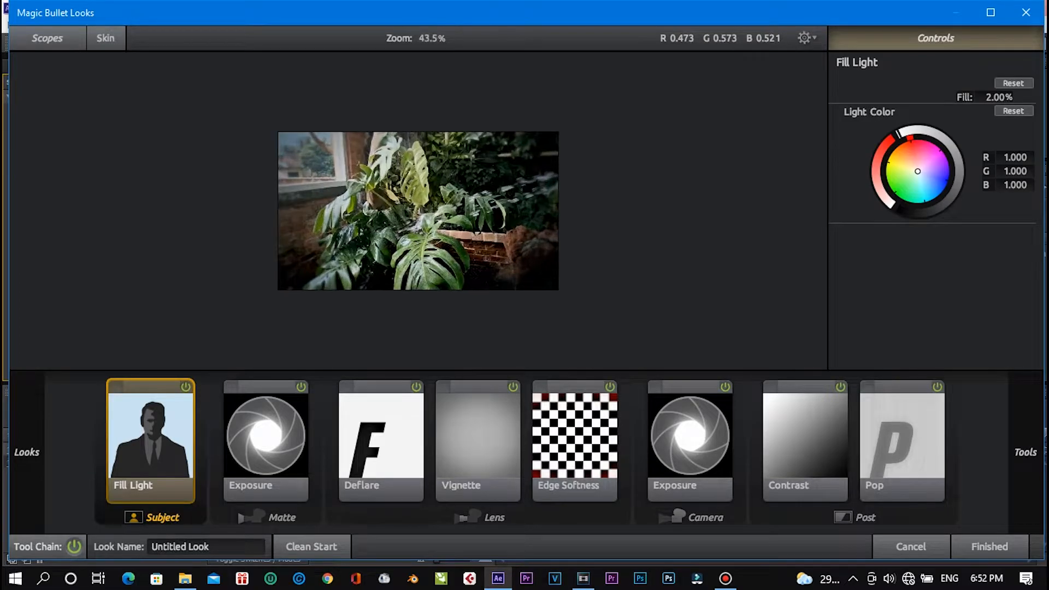
# Add the Diffusion tool after Exposure in the Matte stage of the tool chain
pyautogui.moveTo(1025, 452)
pyautogui.scroll(5, 891, 207)
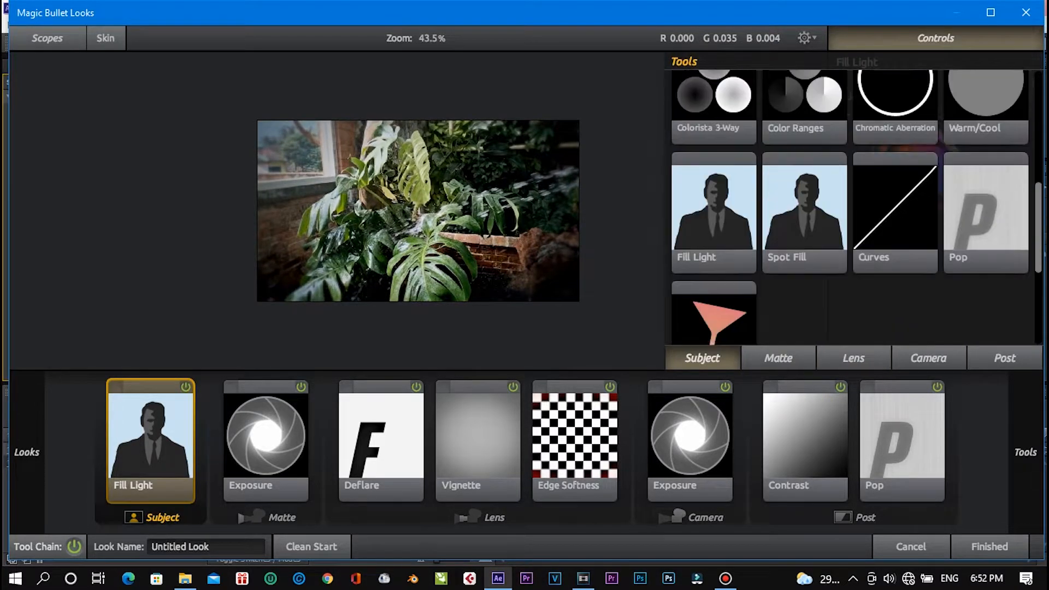
pyautogui.moveTo(891, 164)
pyautogui.mouseDown()
pyautogui.moveTo(298, 457)
pyautogui.moveTo(222, 462)
pyautogui.moveTo(141, 445)
pyautogui.moveTo(167, 453)
pyautogui.moveTo(714, 285)
pyautogui.moveTo(891, 166)
pyautogui.mouseUp()
pyautogui.click(778, 358)
pyautogui.scroll(-2, 850, 207)
pyautogui.scroll(3, 849, 207)
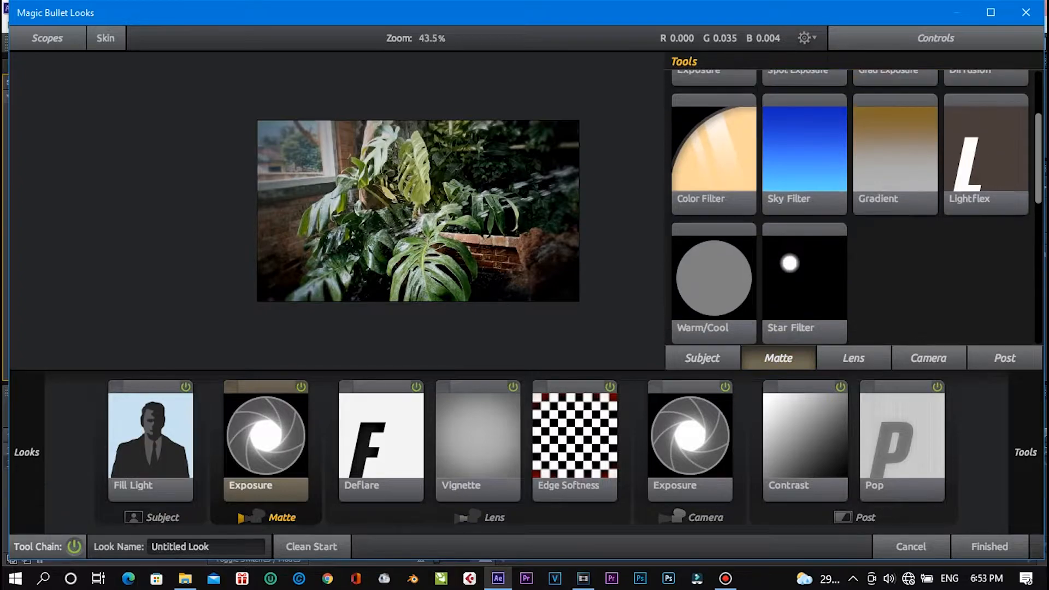
pyautogui.scroll(-2, 849, 207)
pyautogui.scroll(2, 850, 207)
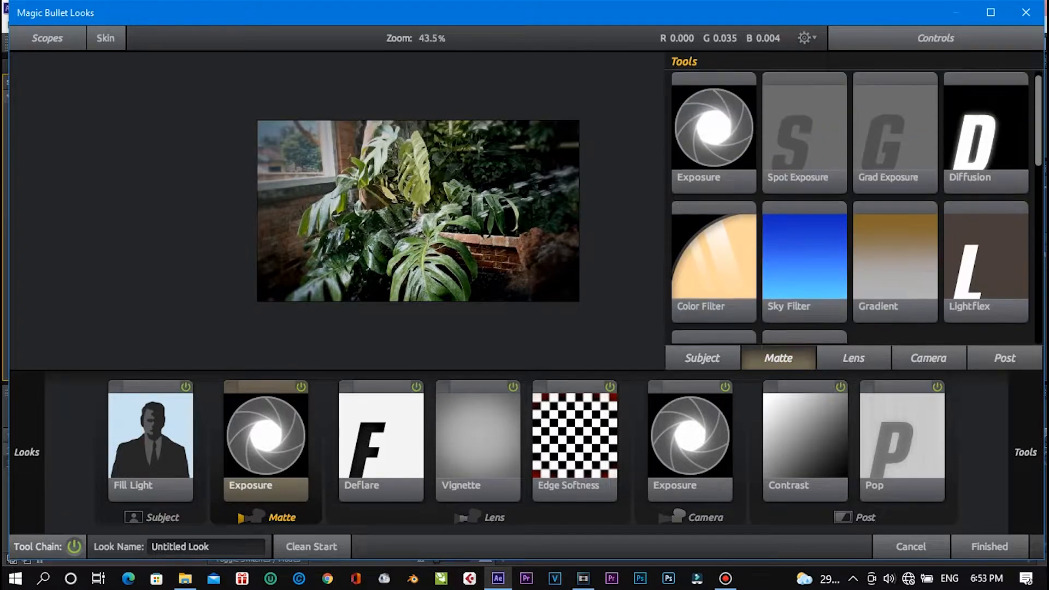
pyautogui.moveTo(986, 142); pyautogui.dragTo(284, 459)
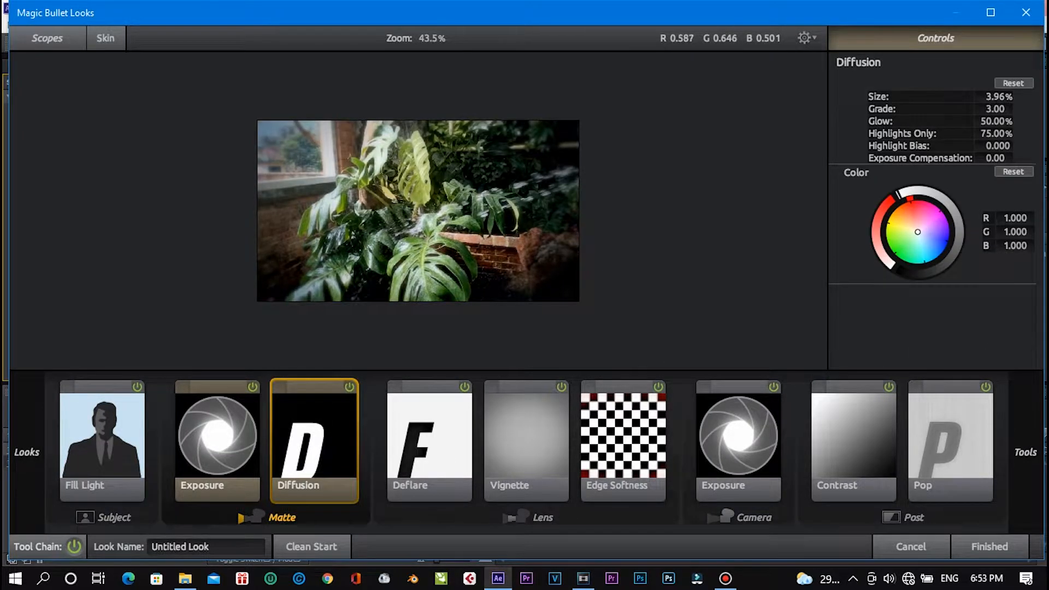
# Tint the Diffusion color toward a warm orange at R 0.999, G 0.868, B 0.702, checking the image at different sizes
pyautogui.scroll(4, 418, 210)
pyautogui.scroll(-3, 418, 210)
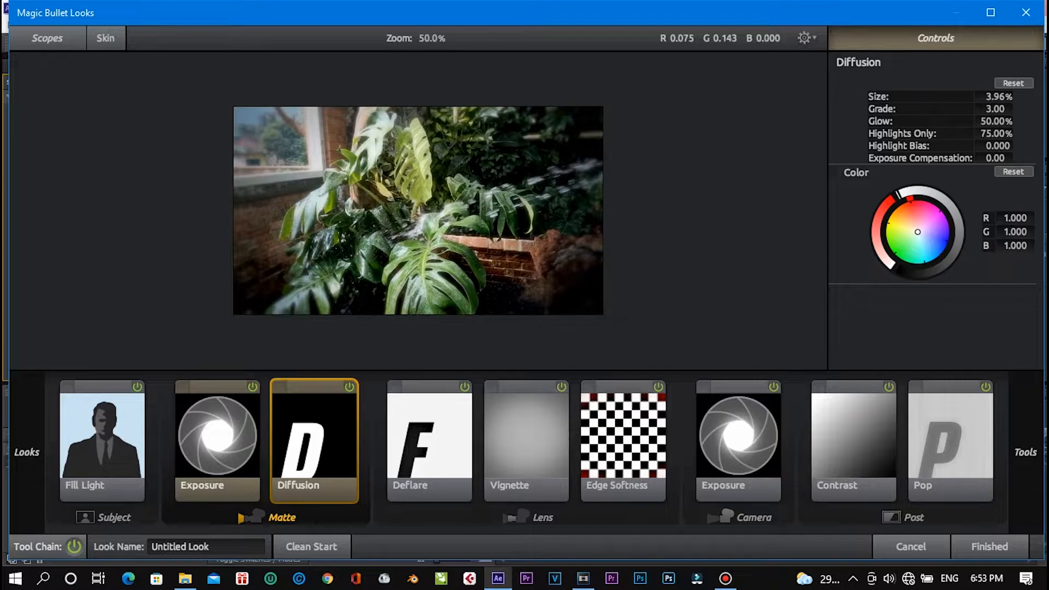
pyautogui.scroll(1, 418, 211)
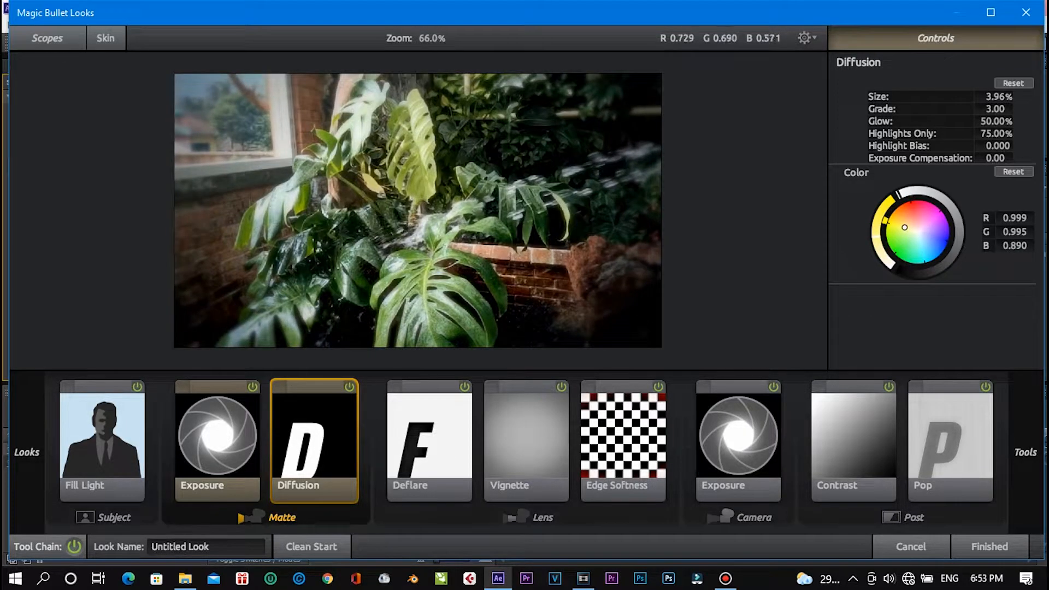
pyautogui.moveTo(904, 228); pyautogui.dragTo(918, 231)
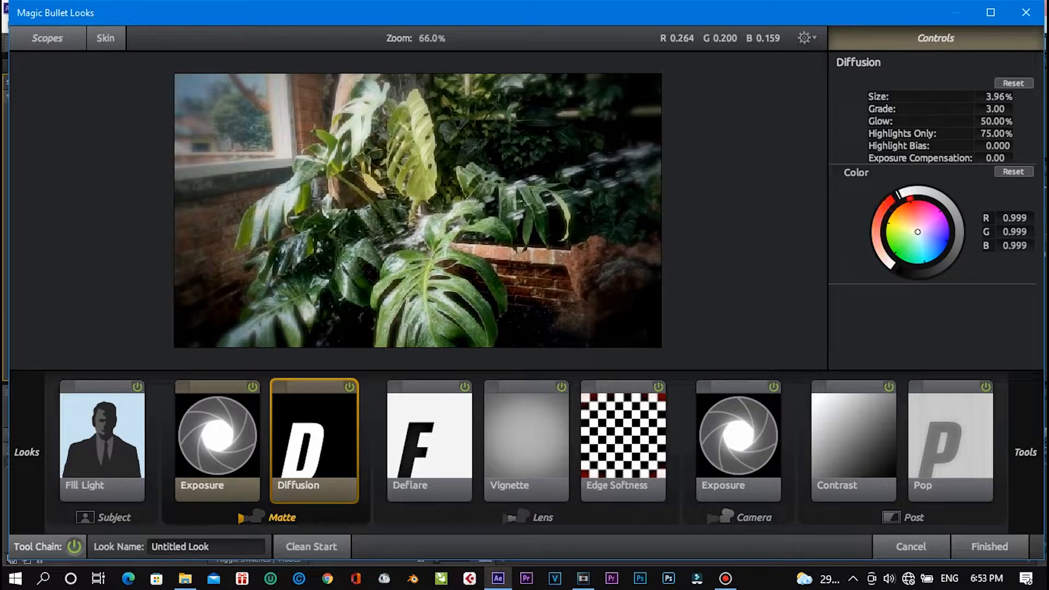
pyautogui.scroll(-4, 418, 210)
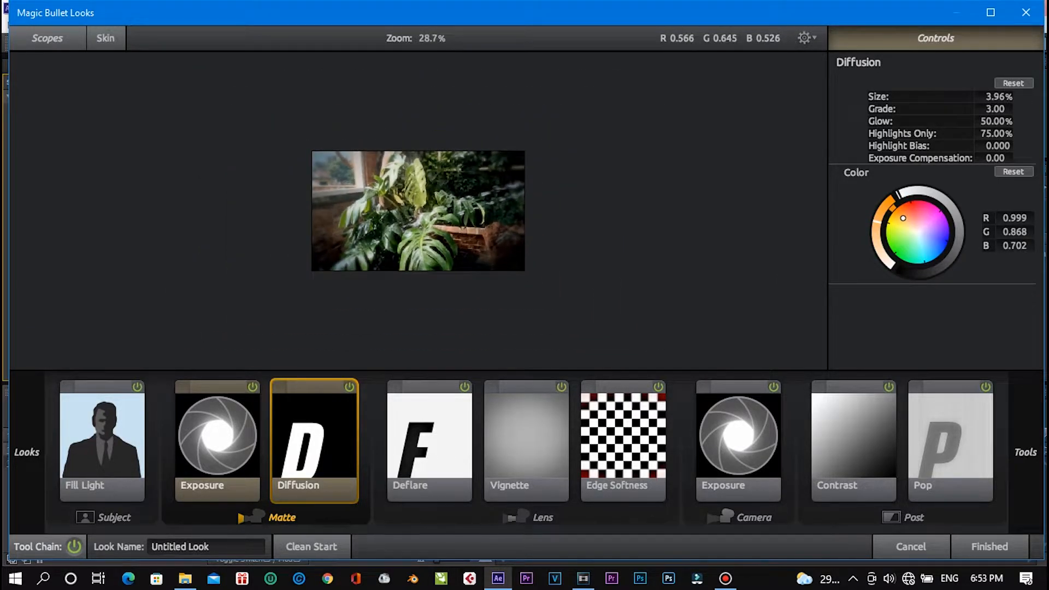
# Add the Curves tool between Contrast and Pop in the Post stage and bend its RGB curve into a gentle S shape
pyautogui.scroll(-3, 850, 208)
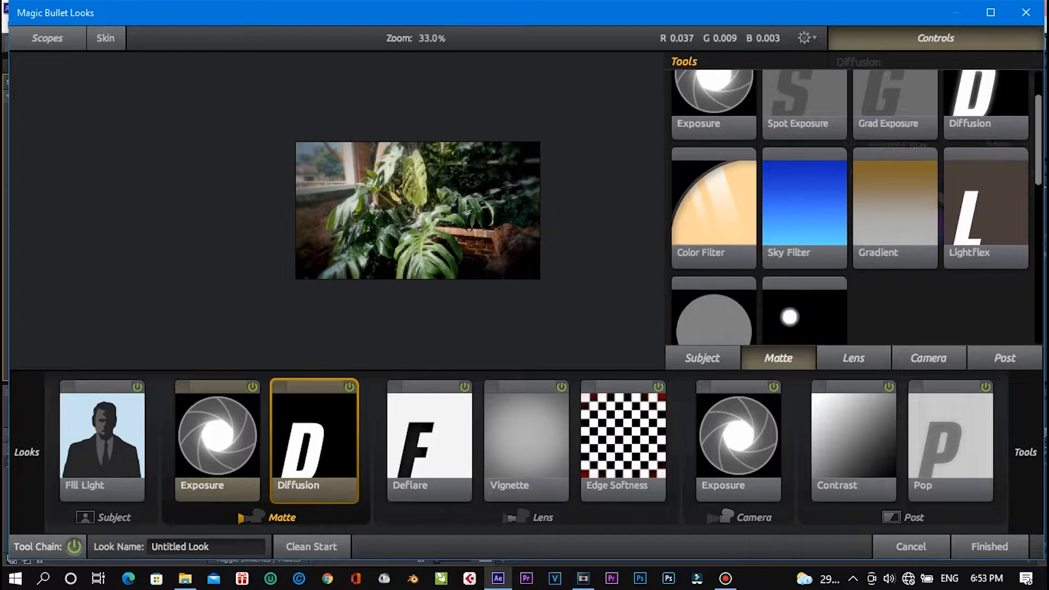
pyautogui.click(853, 358)
pyautogui.scroll(3, 850, 207)
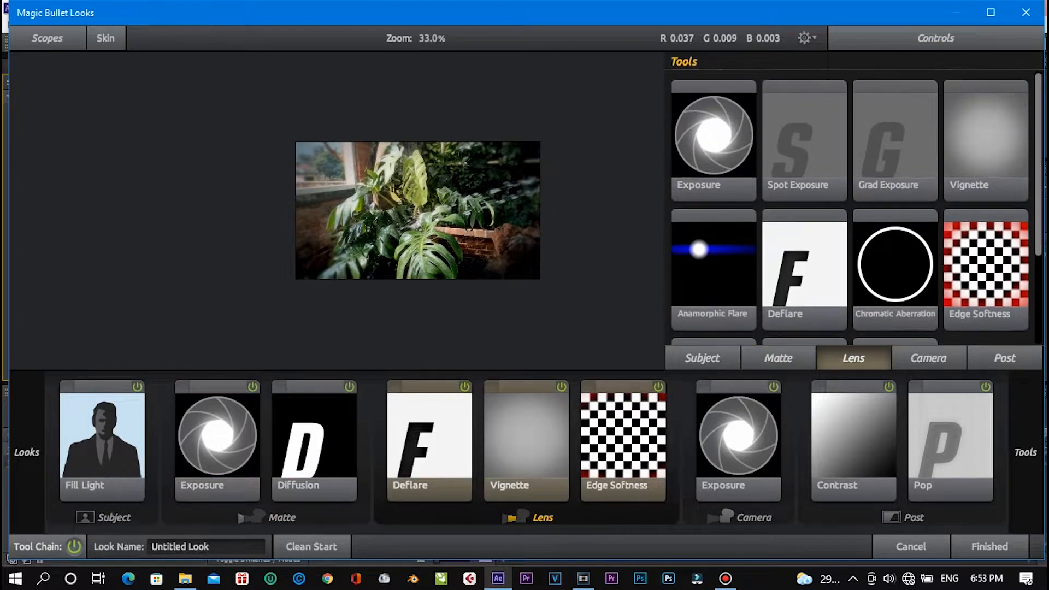
pyautogui.click(928, 358)
pyautogui.scroll(-2, 850, 207)
pyautogui.scroll(-3, 850, 208)
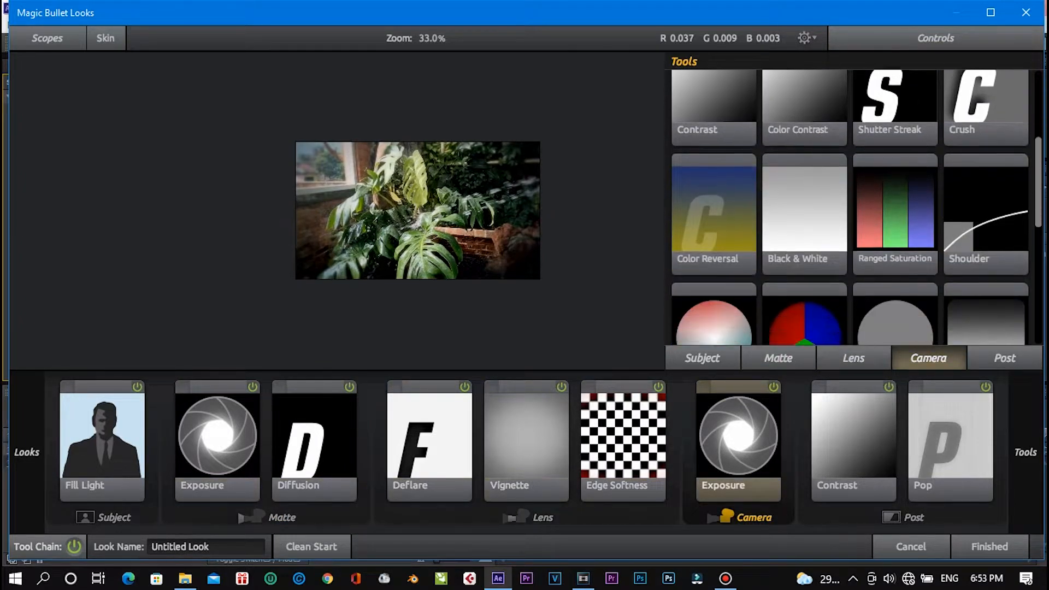
pyautogui.click(1004, 358)
pyautogui.scroll(-3, 849, 208)
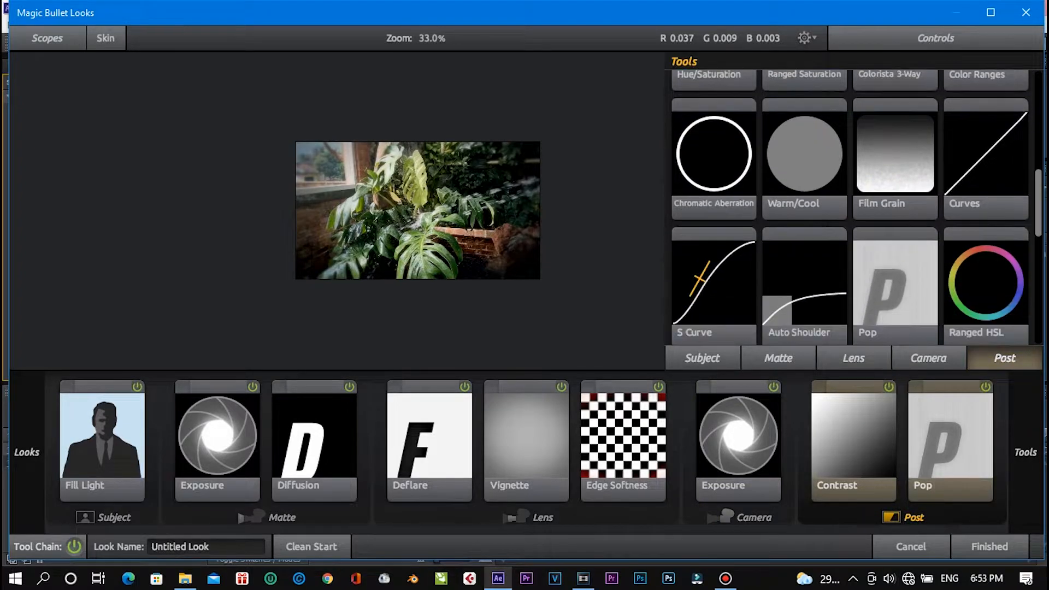
pyautogui.moveTo(986, 186); pyautogui.dragTo(891, 453)
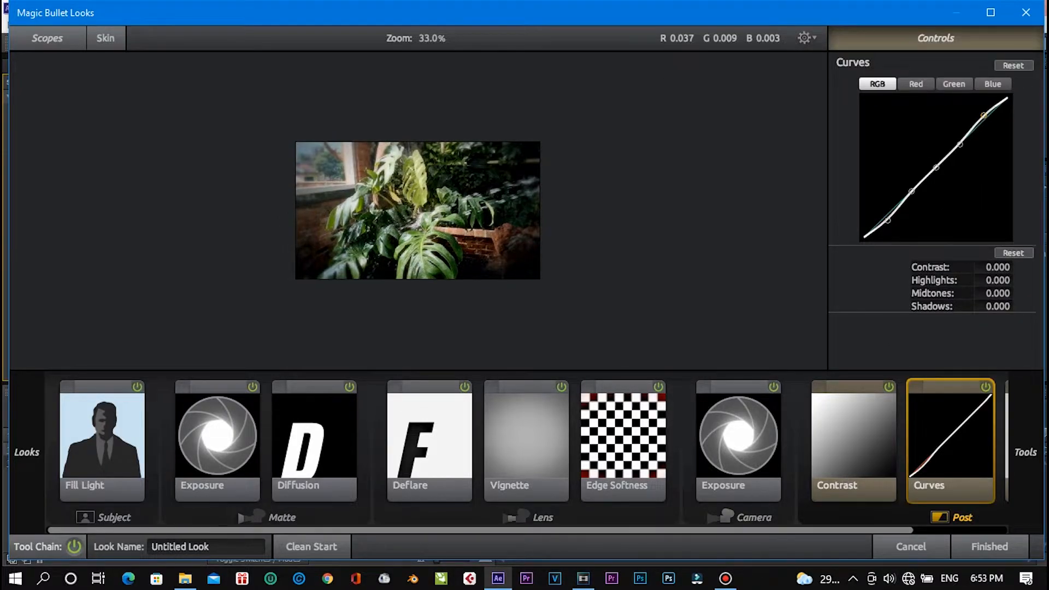
pyautogui.scroll(3, 417, 210)
# Add the Color Contrast tool before Exposure in the Camera stage of the tool chain
pyautogui.moveTo(1025, 452)
pyautogui.scroll(3, 852, 207)
pyautogui.scroll(-1, 854, 207)
pyautogui.scroll(3, 854, 207)
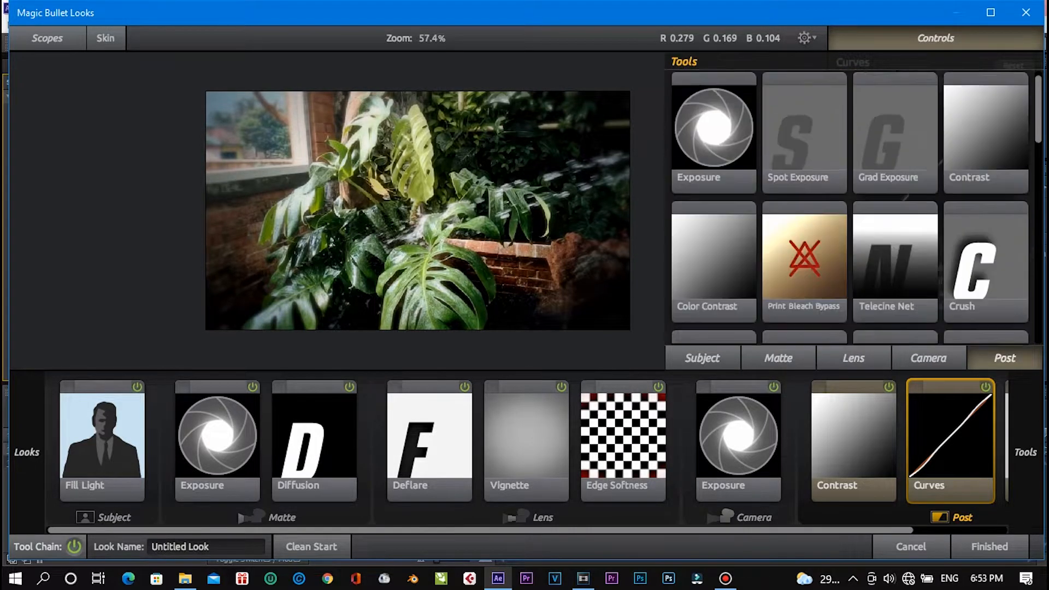
pyautogui.click(927, 358)
pyautogui.scroll(-3, 854, 207)
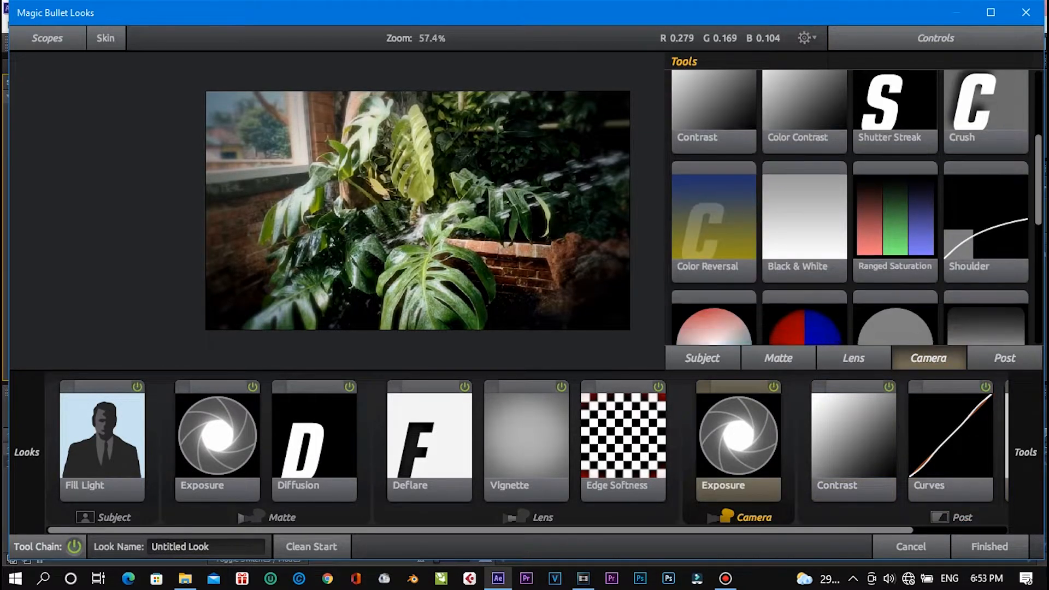
pyautogui.moveTo(804, 120)
pyautogui.mouseDown()
pyautogui.moveTo(665, 223)
pyautogui.moveTo(611, 386)
pyautogui.moveTo(546, 427)
pyautogui.moveTo(725, 427)
pyautogui.moveTo(705, 432)
pyautogui.mouseUp()
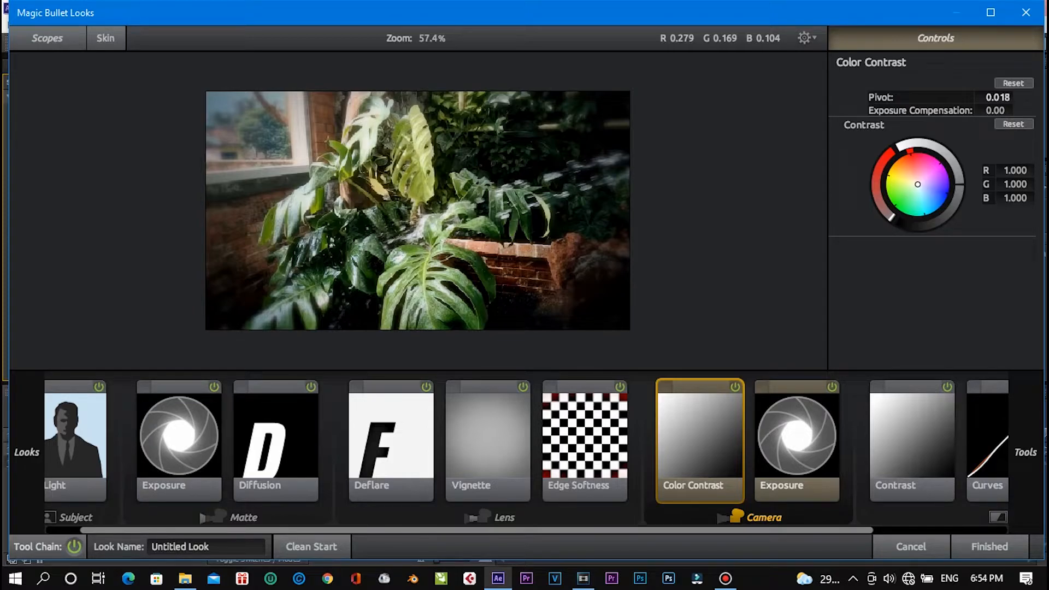
# Set the Color Contrast's Pivot to 0.020 and Exposure Compensation to -0.10, and check the image up close
pyautogui.moveTo(995, 110)
pyautogui.mouseDown()
pyautogui.moveTo(1032, 110)
pyautogui.moveTo(989, 110)
pyautogui.mouseUp()
pyautogui.scroll(2, 417, 210)
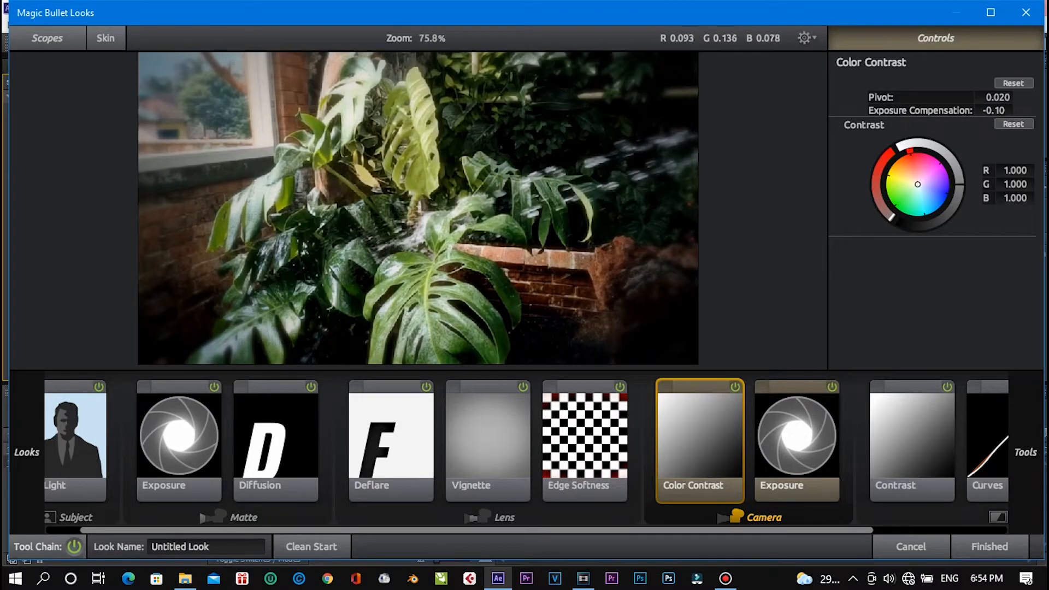
pyautogui.scroll(-2, 418, 210)
pyautogui.scroll(-1, 417, 211)
# Add the Hue/Saturation tool after Fill Light in the Subject stage of the tool chain
pyautogui.moveTo(1025, 452)
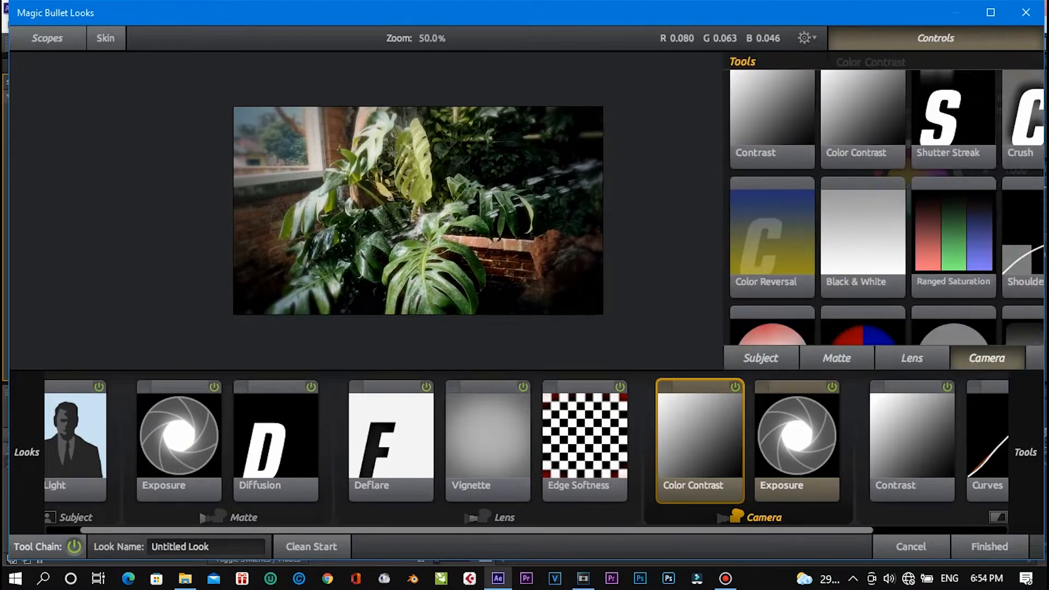
pyautogui.scroll(-2, 854, 207)
pyautogui.scroll(4, 854, 207)
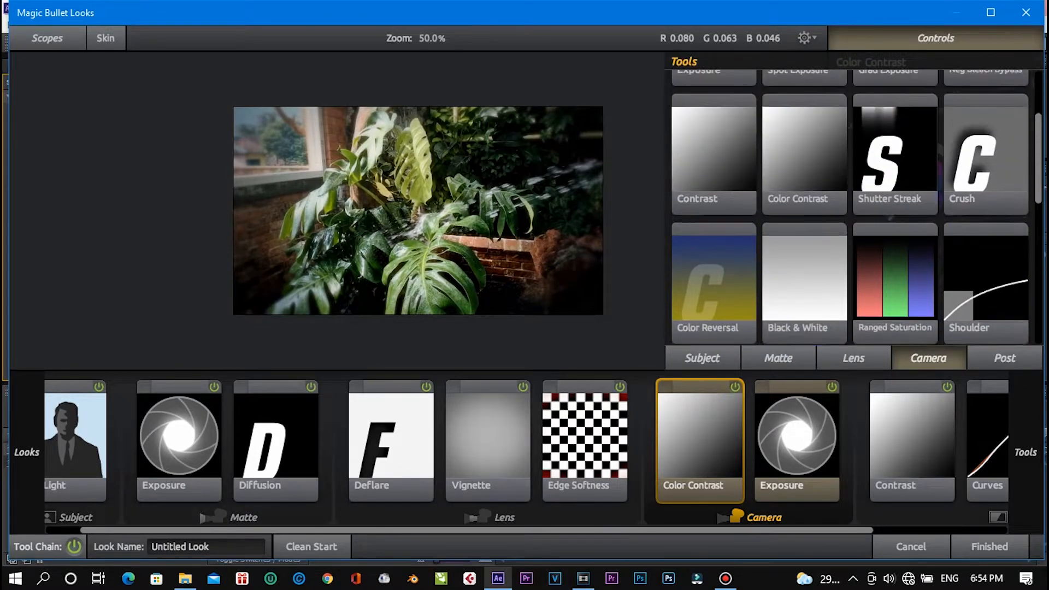
pyautogui.click(853, 358)
pyautogui.scroll(-2, 854, 206)
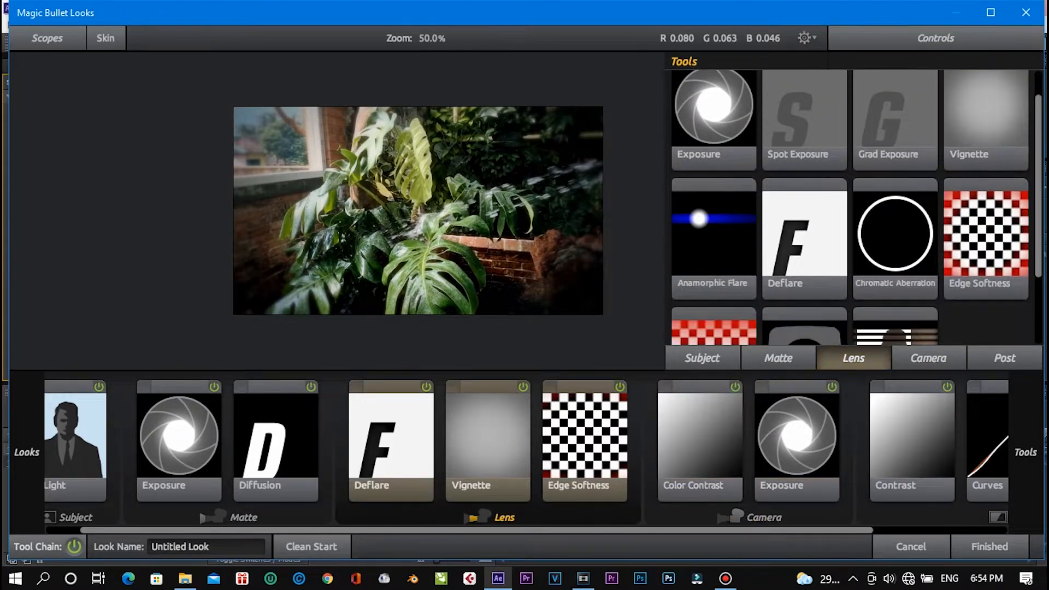
pyautogui.click(778, 358)
pyautogui.scroll(2, 854, 206)
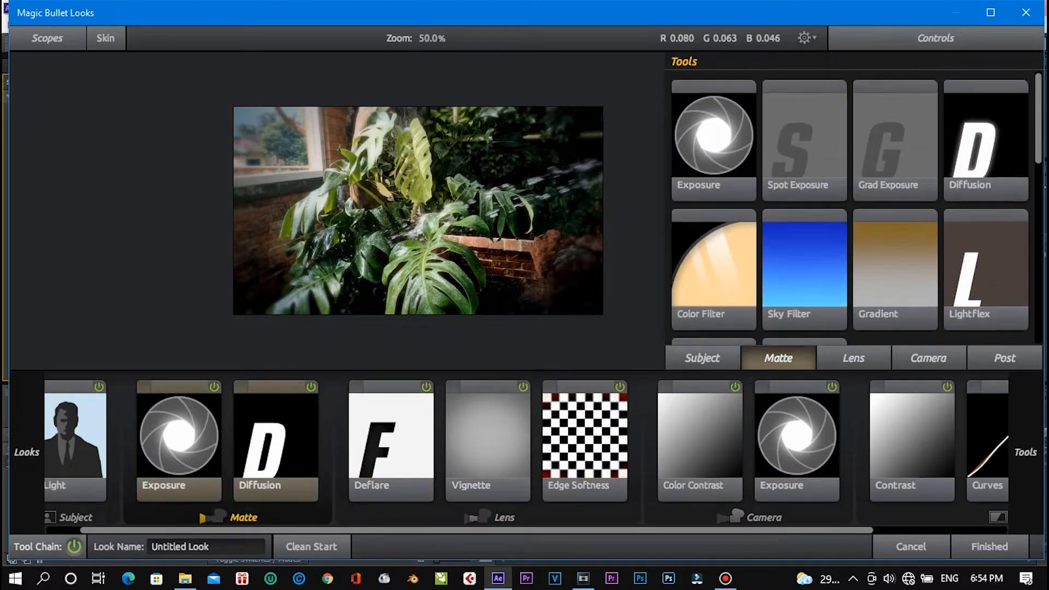
pyautogui.click(702, 358)
pyautogui.scroll(-1, 853, 206)
pyautogui.scroll(-2, 854, 206)
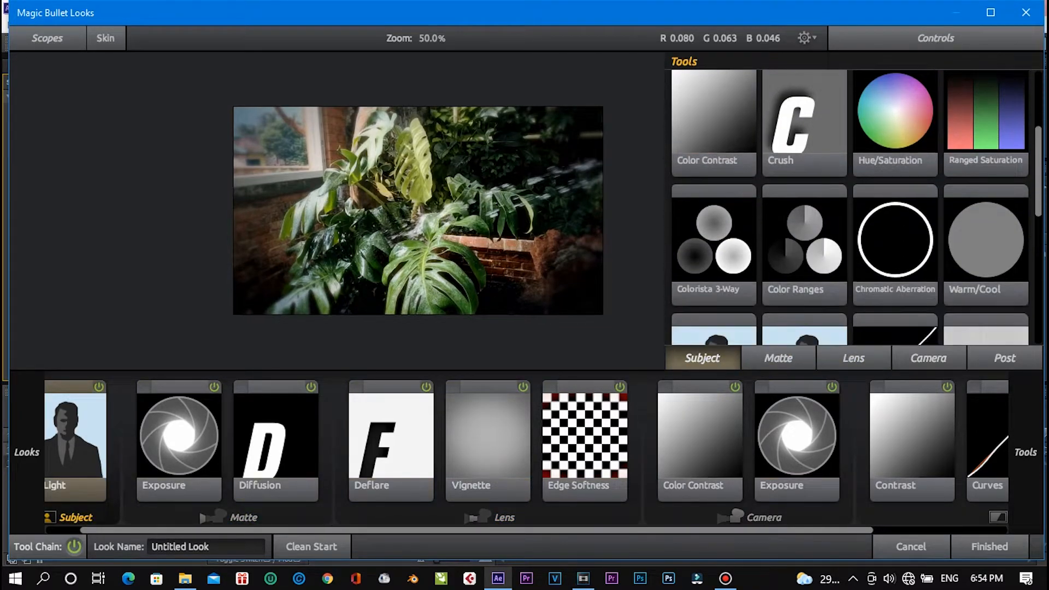
pyautogui.hscroll(1, 526, 452)
pyautogui.hscroll(-2, 526, 452)
pyautogui.moveTo(1025, 451)
pyautogui.moveTo(895, 111); pyautogui.dragTo(109, 437)
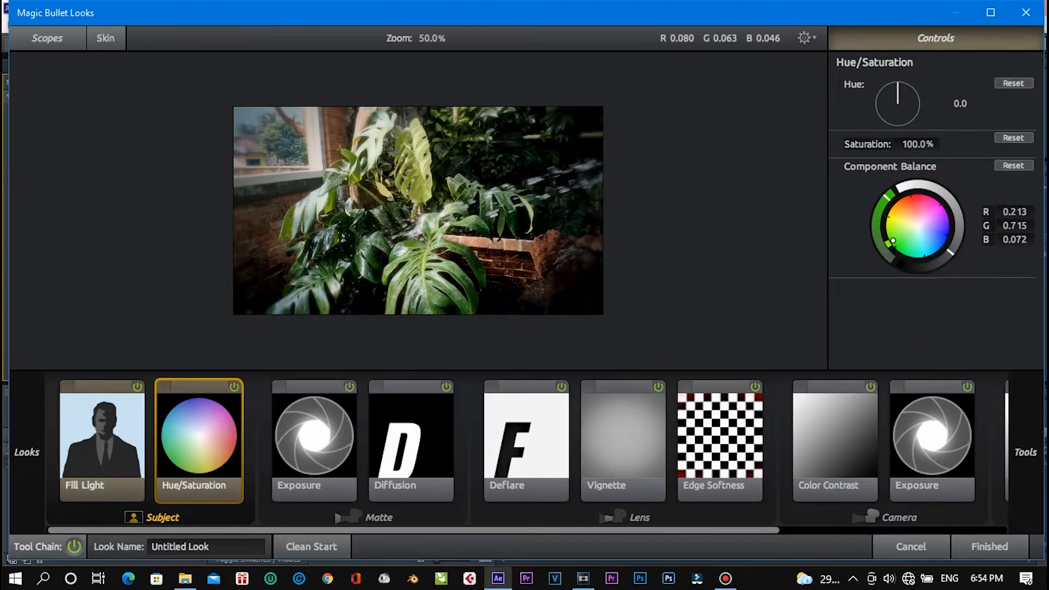
# Shift the hue slightly in the Hue/Saturation tool and apply the finished look to the adjustment layer
pyautogui.moveTo(898, 87); pyautogui.dragTo(892, 87)
pyautogui.click(989, 547)
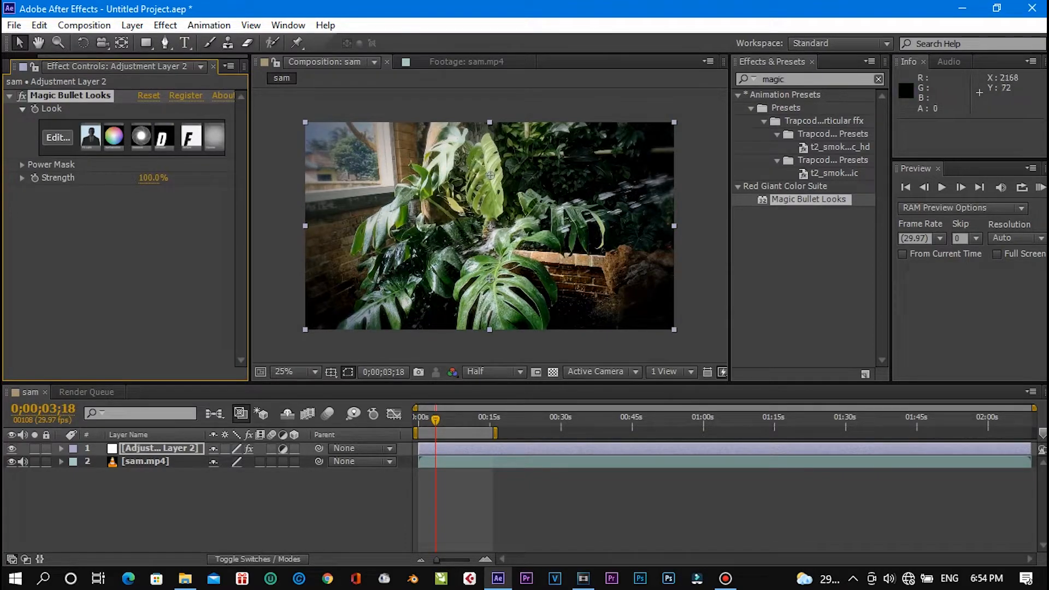
# Search the effects for "fast" and apply Fast Blur to the sam.mp4 layer
pyautogui.click(878, 80)
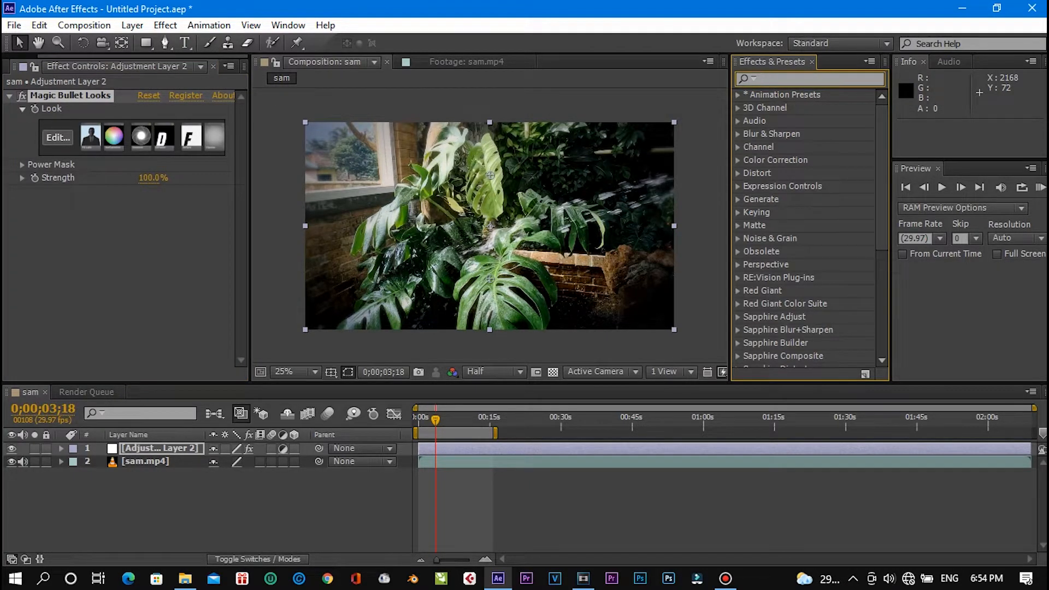
pyautogui.write('fast')
pyautogui.moveTo(786, 252); pyautogui.dragTo(521, 464)
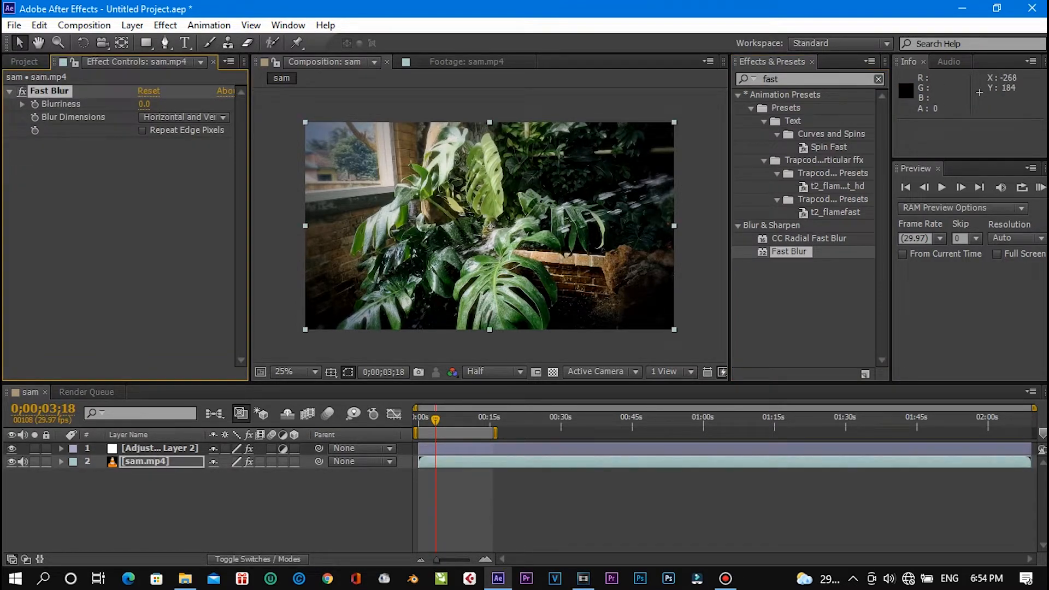
# Set the Fast Blur's Blurriness to 1.0 and enable Repeat Edge Pixels
pyautogui.press('F2')
pyautogui.click(144, 104)
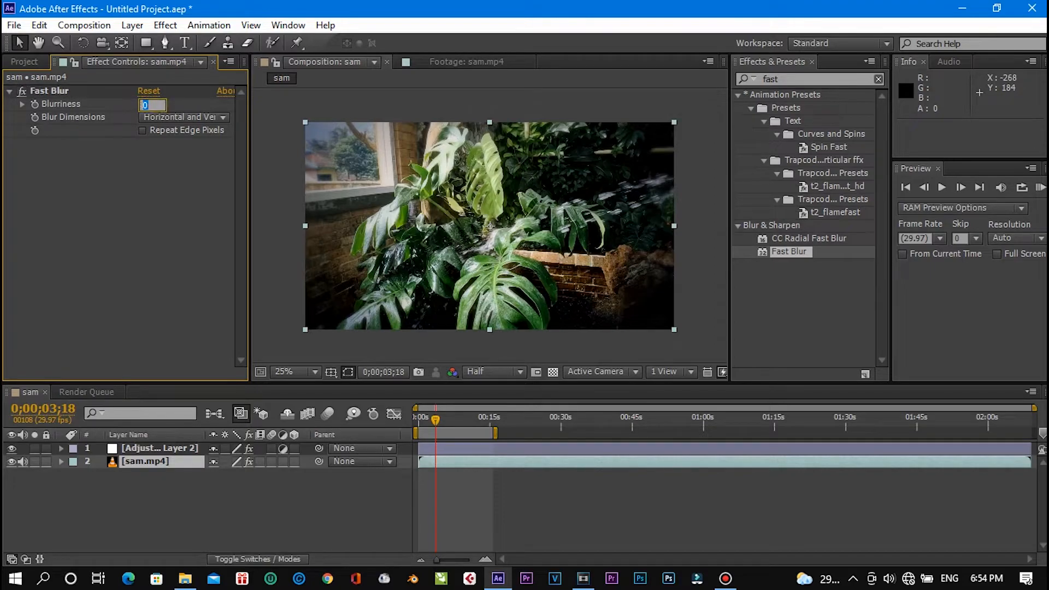
pyautogui.write('1')
pyautogui.press('Return')
pyautogui.click(142, 130)
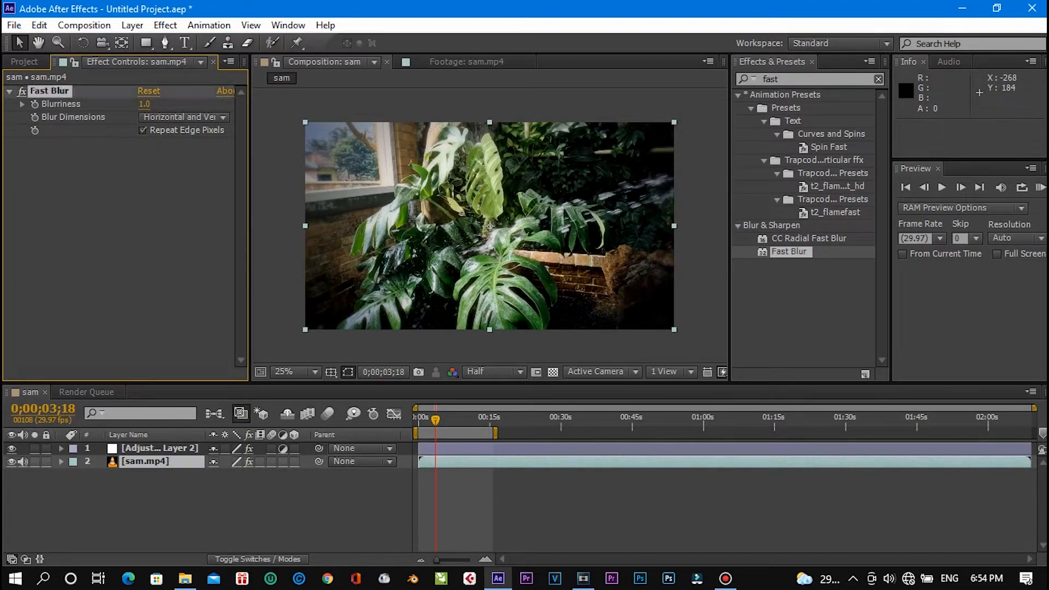
# Place dgl cinematic bar 2.png in the composition between the adjustment layer and sam.mp4
pyautogui.rightClick(255, 498)
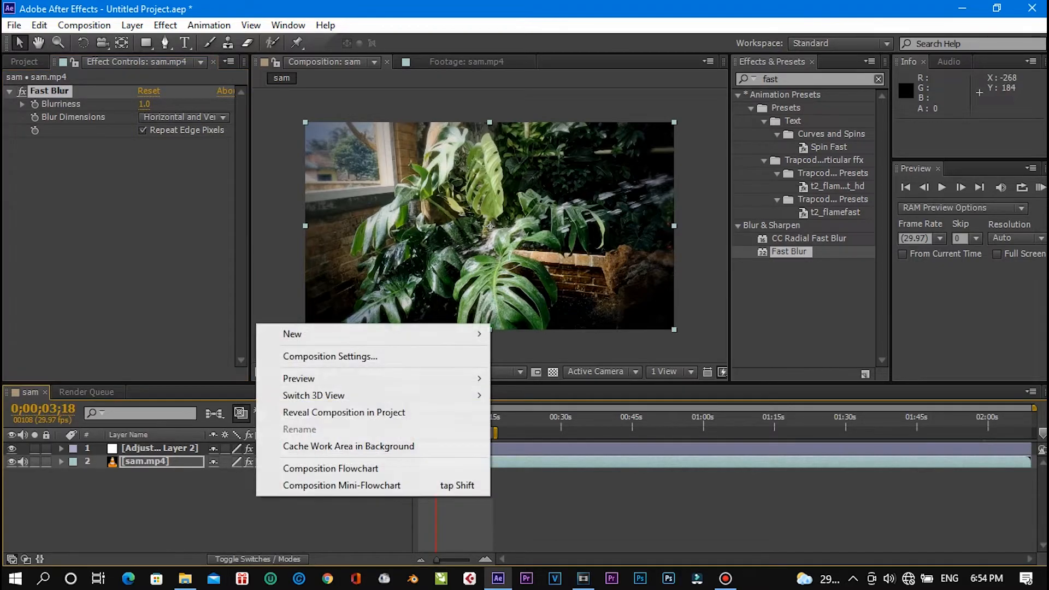
pyautogui.click(252, 494)
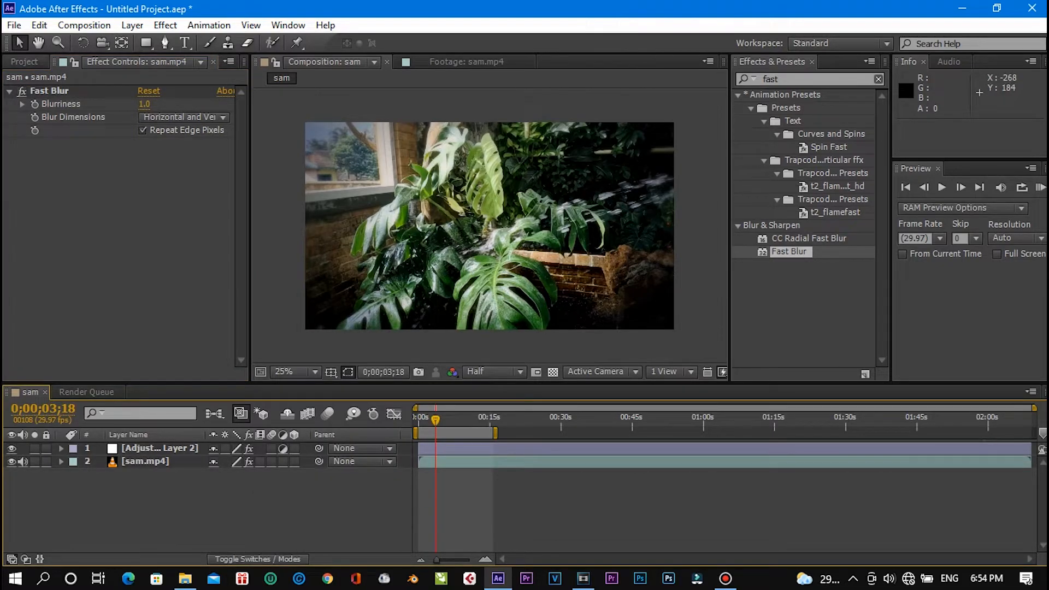
pyautogui.click(24, 62)
pyautogui.moveTo(61, 197); pyautogui.dragTo(149, 462)
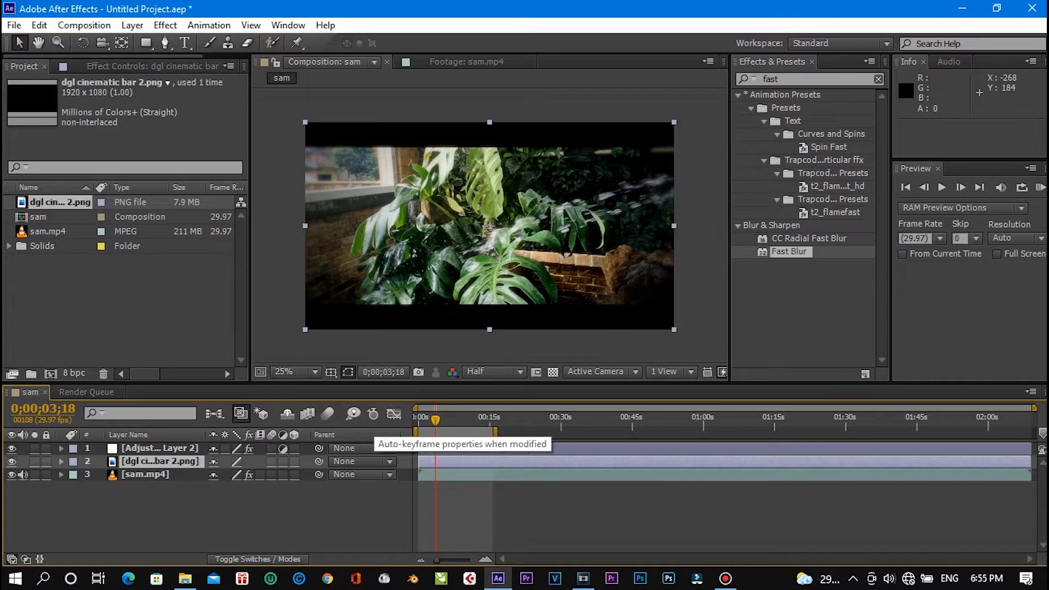
# Return to the start of the timeline and render a RAM preview of the graded composition
pyautogui.click(417, 421)
pyautogui.press('space')
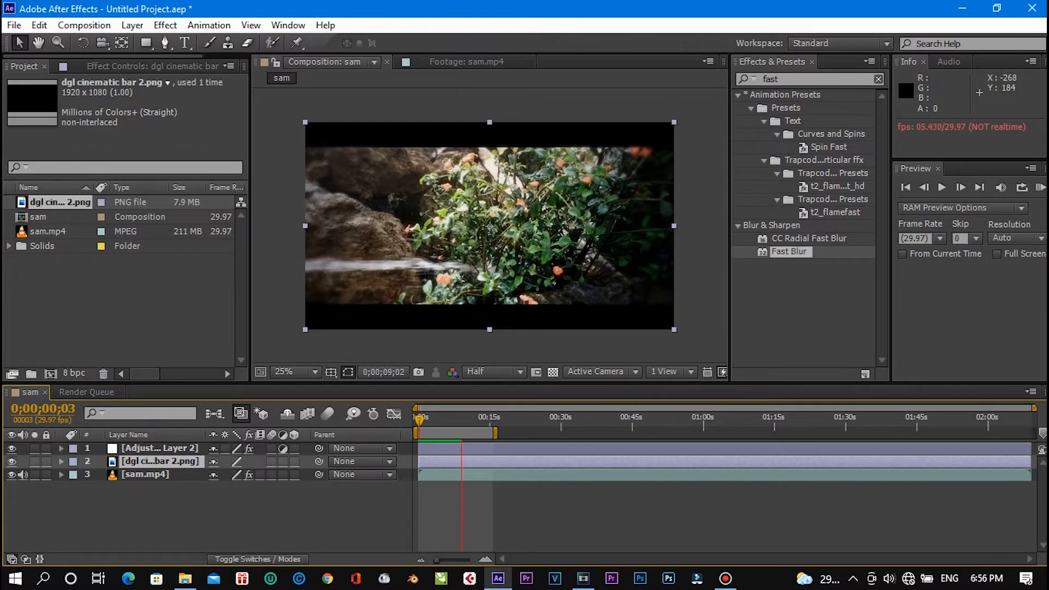
pyautogui.press('KP_0')
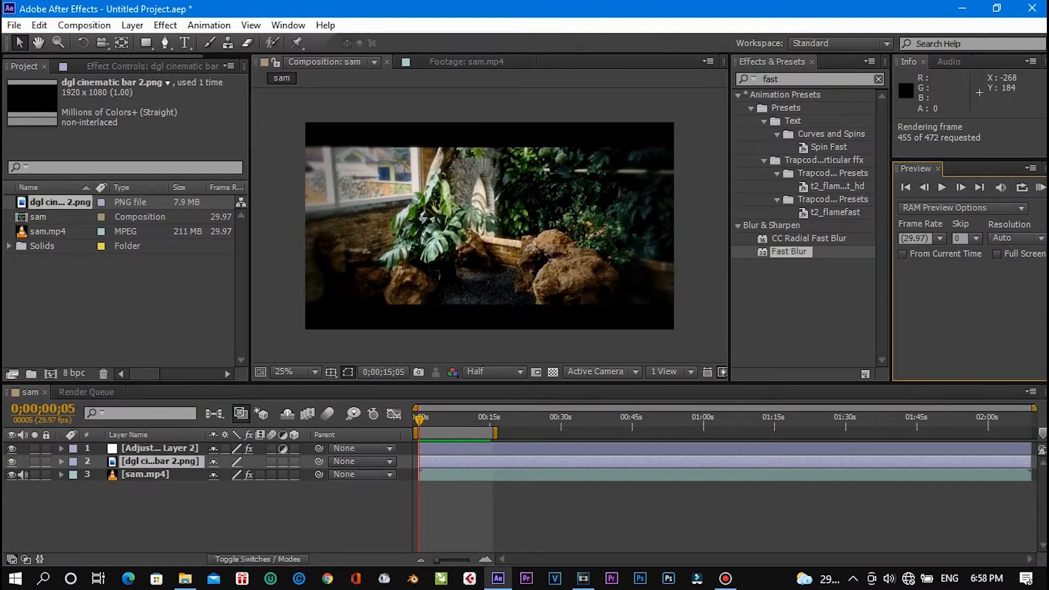